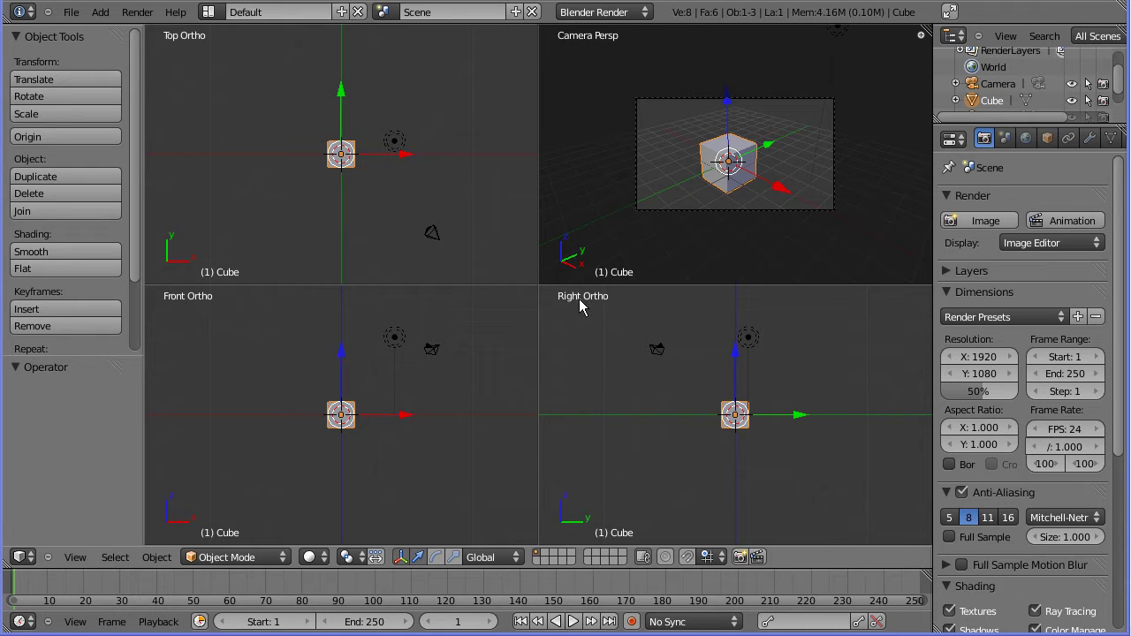
# Collapse the Render settings and widen the properties area so its labels are fully readable
pyautogui.click(942, 196)
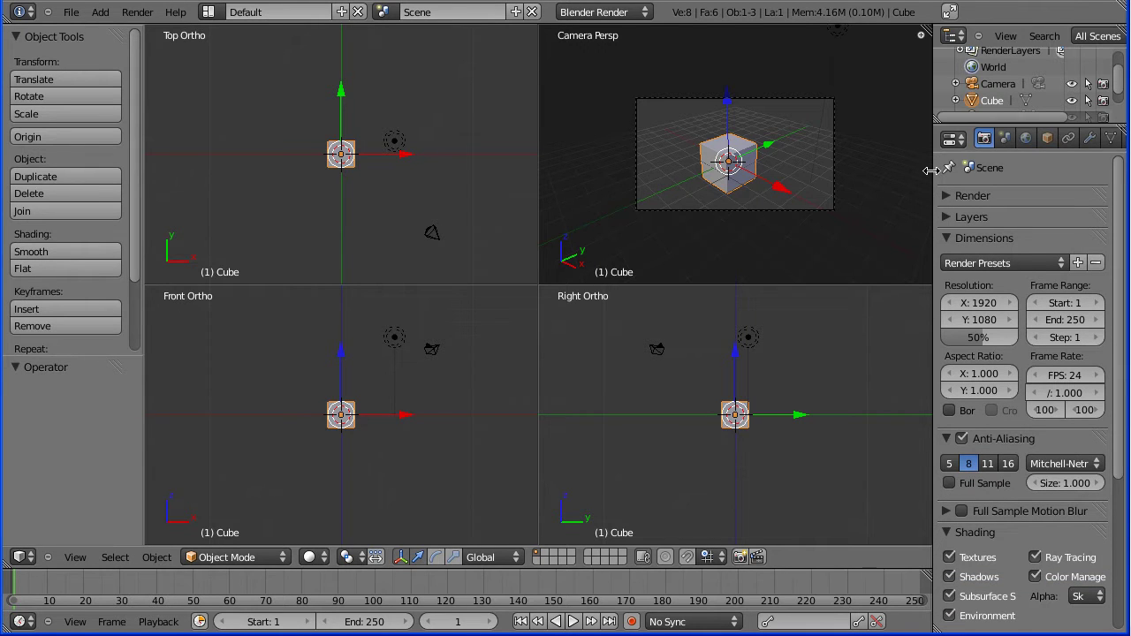
pyautogui.moveTo(934, 170); pyautogui.dragTo(851, 169)
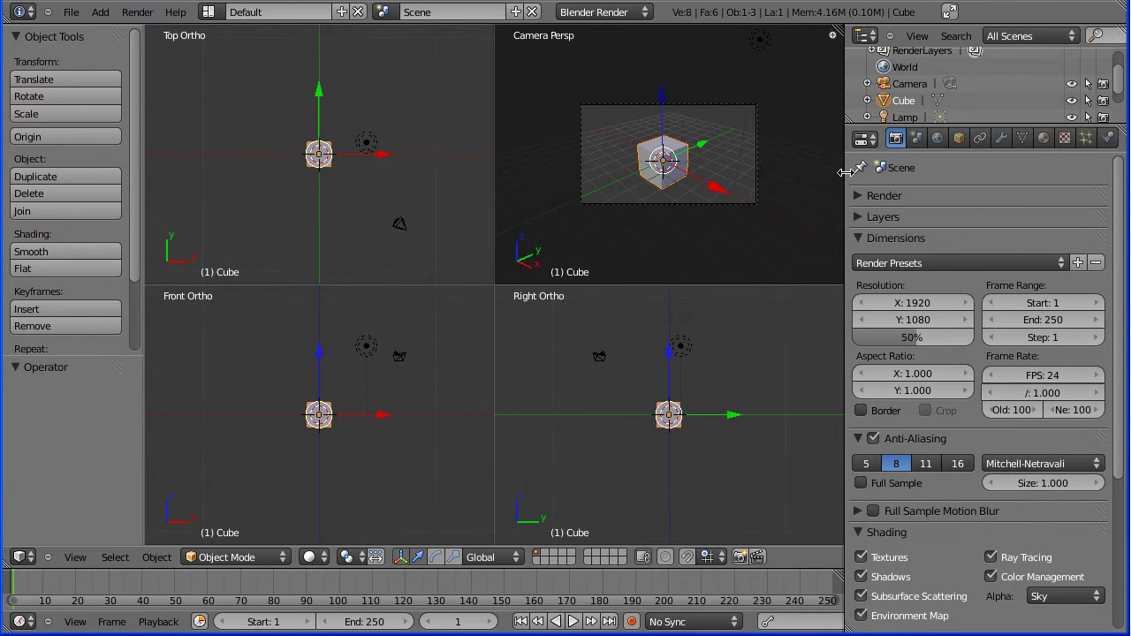
# Move the cube up 10 units along the global Z axis
pyautogui.click(329, 426)
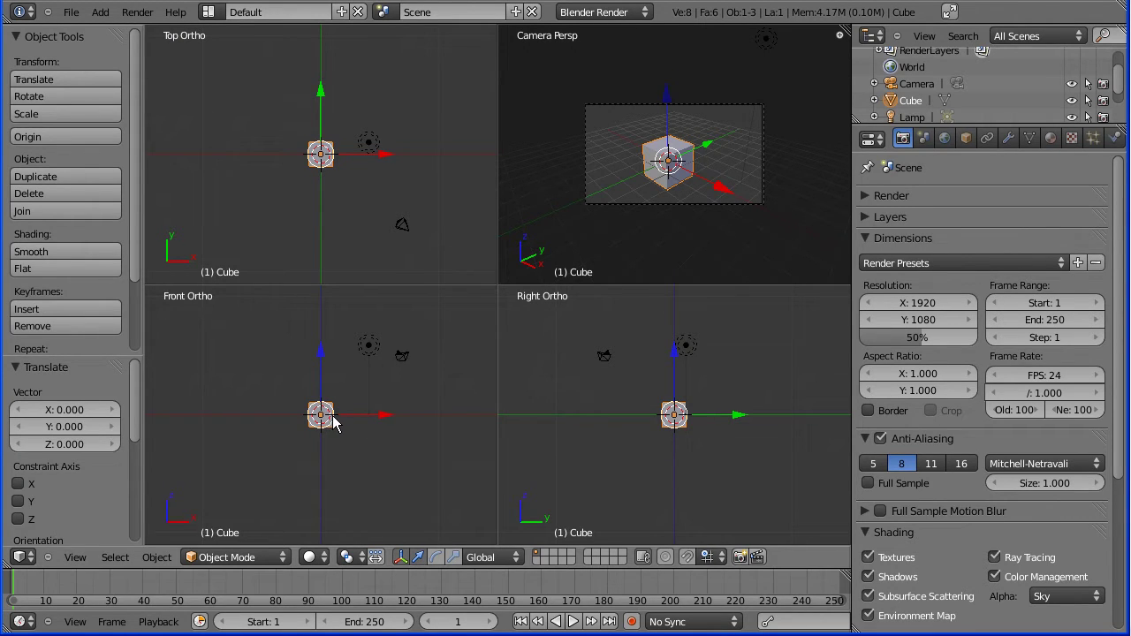
pyautogui.press('g')
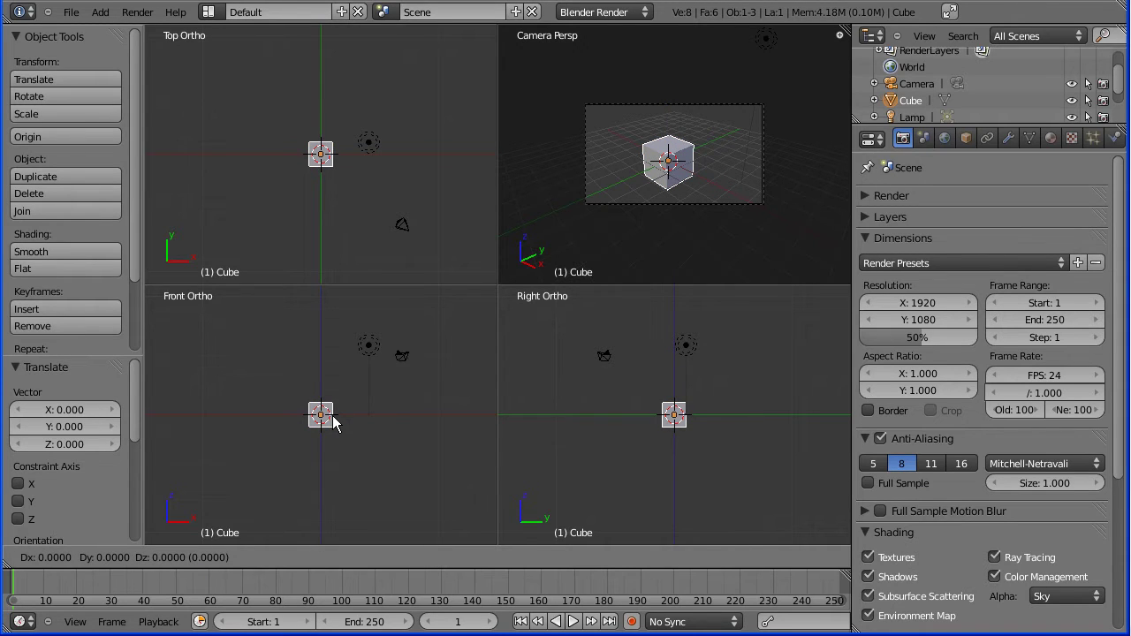
pyautogui.write('z')
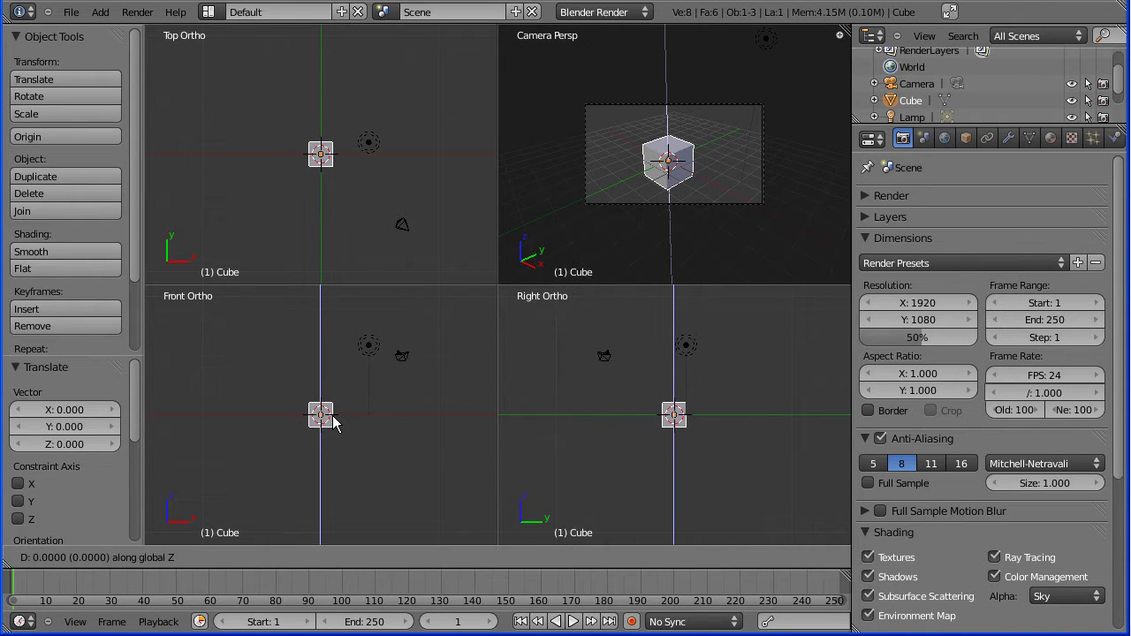
pyautogui.write('10')
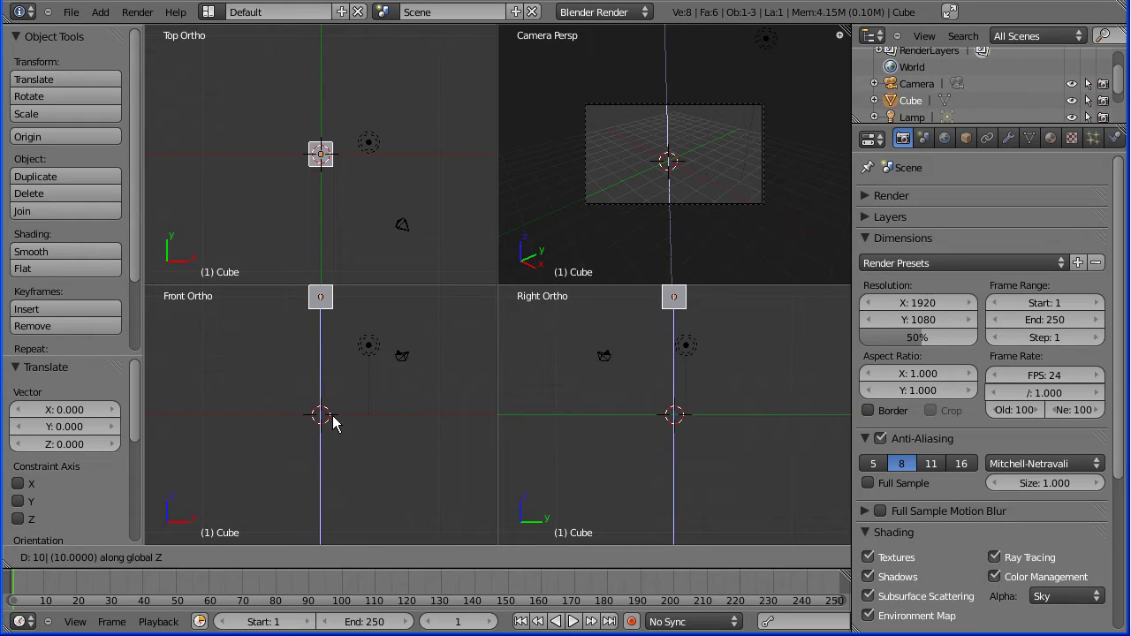
pyautogui.press('Return')
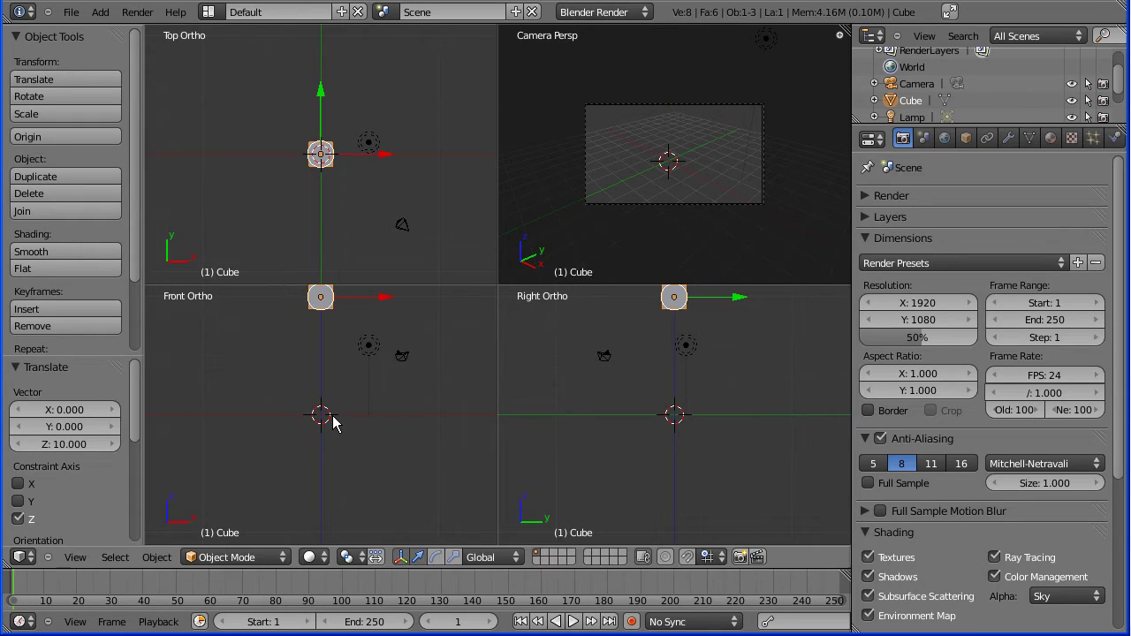
# Add a particle system to the cube and set its emission amount to 20
pyautogui.click(1093, 140)
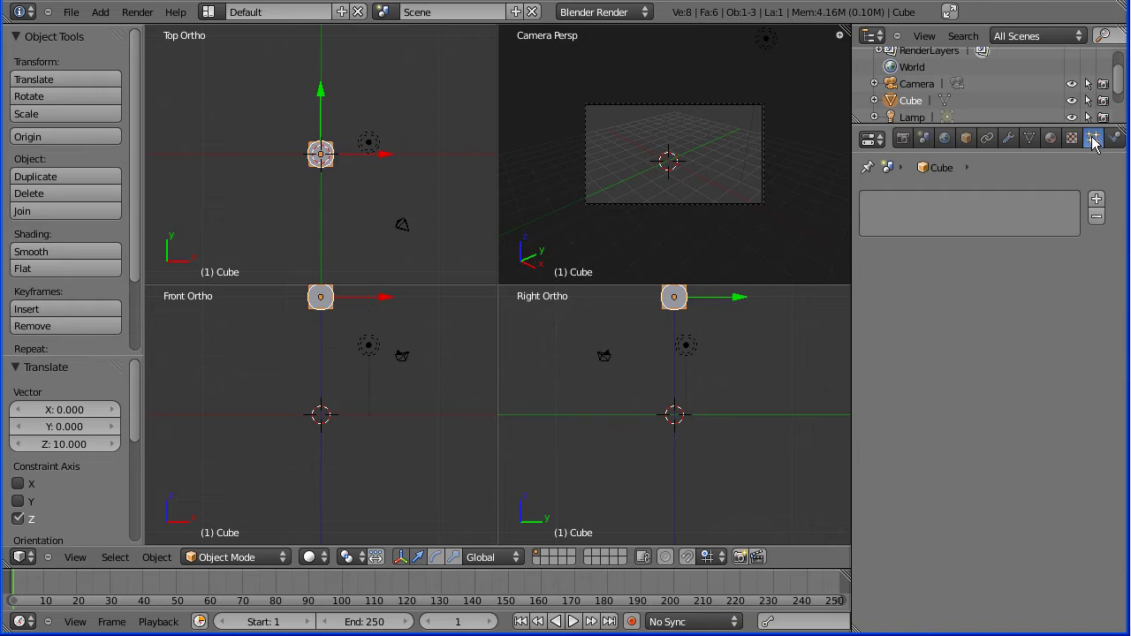
pyautogui.click(1095, 202)
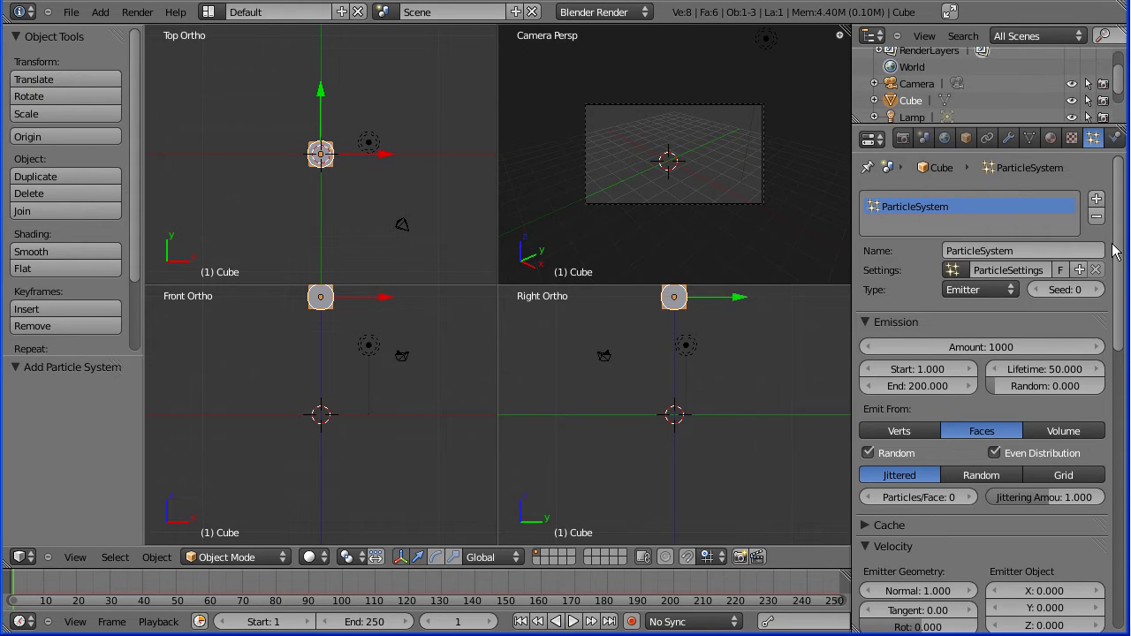
pyautogui.moveTo(1115, 250)
pyautogui.mouseDown()
pyautogui.moveTo(1117, 327)
pyautogui.moveTo(1115, 263)
pyautogui.mouseUp()
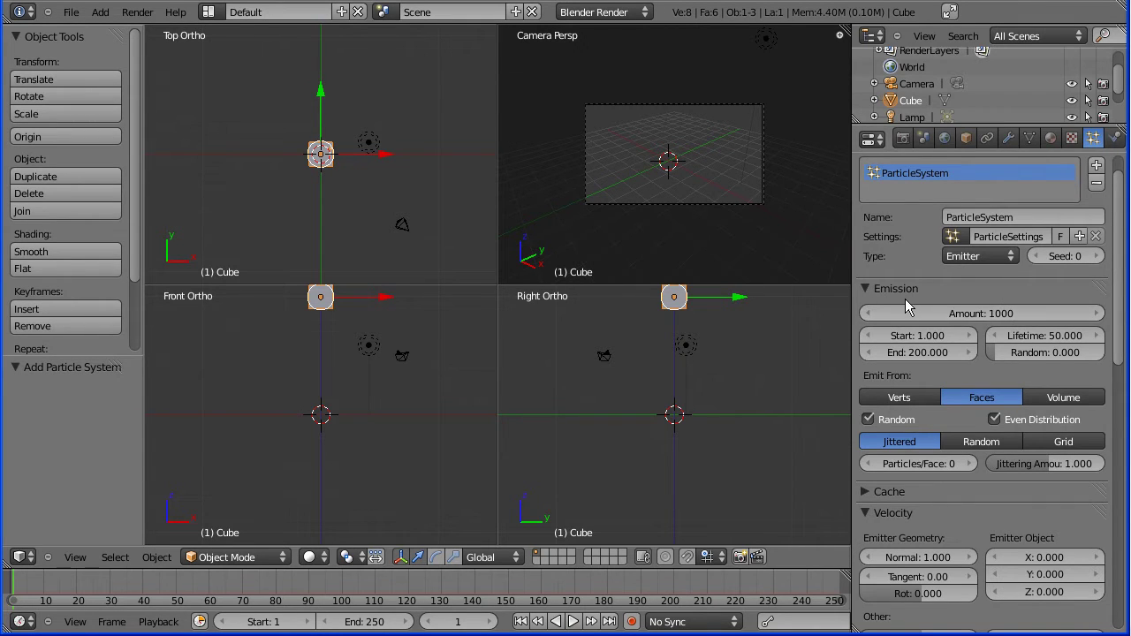
pyautogui.click(990, 314)
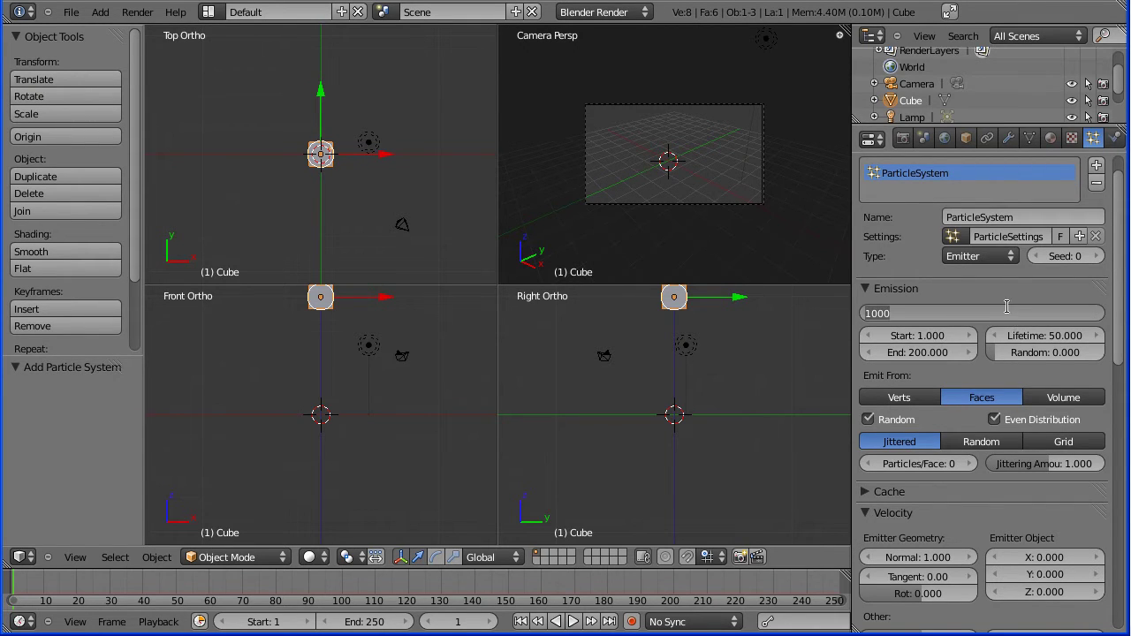
pyautogui.write('20')
# Set the particle emission to start at frame 20 and end at frame 40, with a lifetime of 350
pyautogui.click(937, 335)
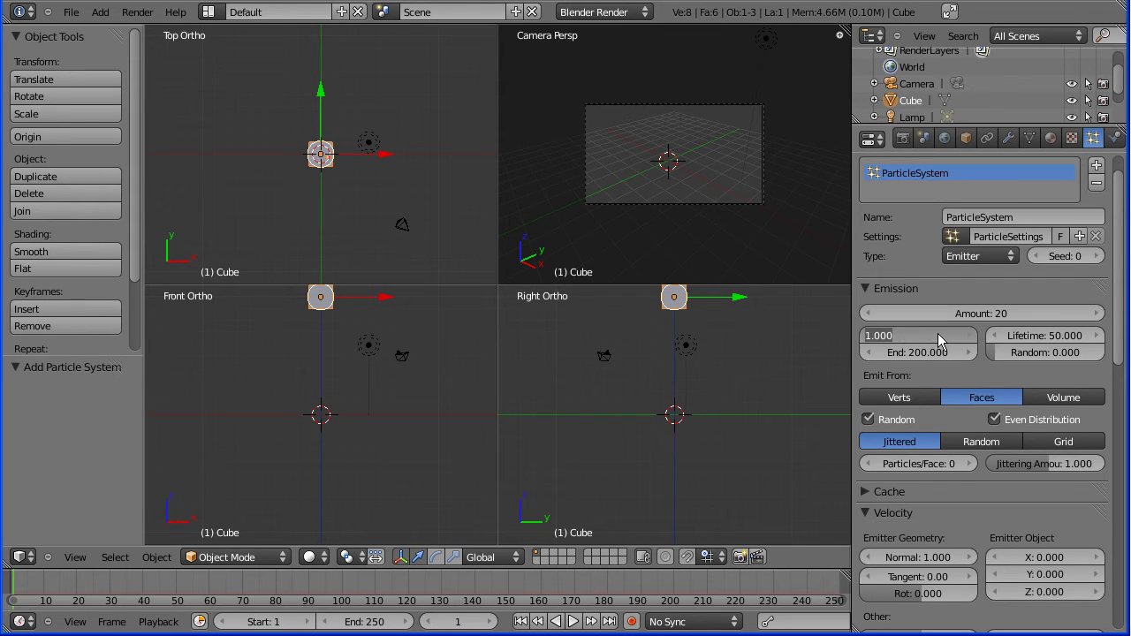
pyautogui.write('20')
pyautogui.press('Return')
pyautogui.click(921, 353)
pyautogui.write('40')
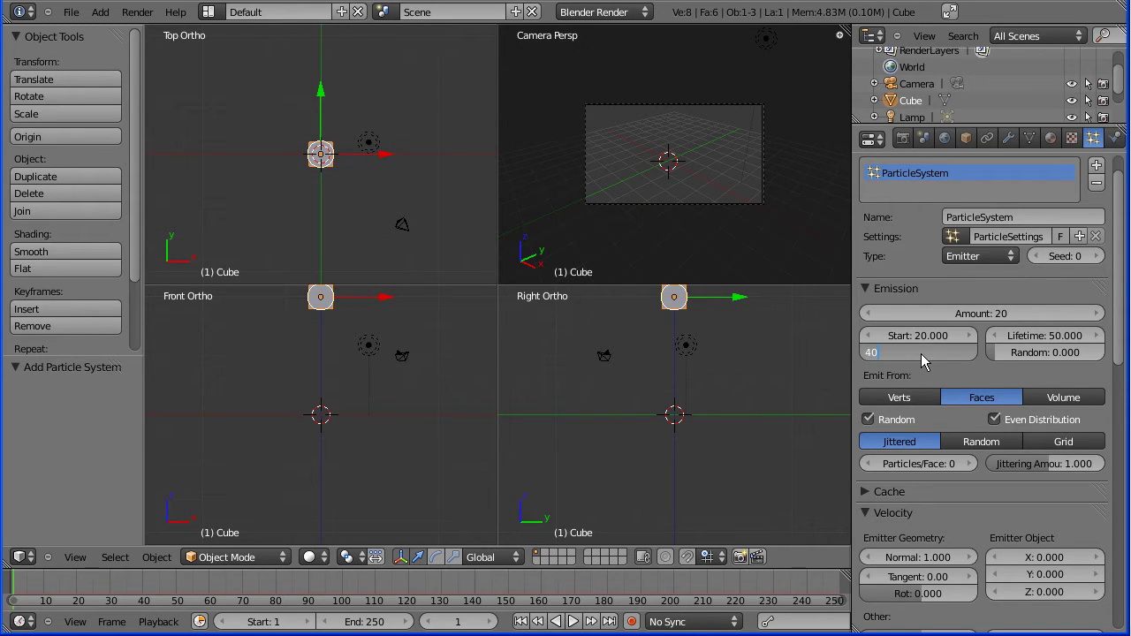
pyautogui.press('Return')
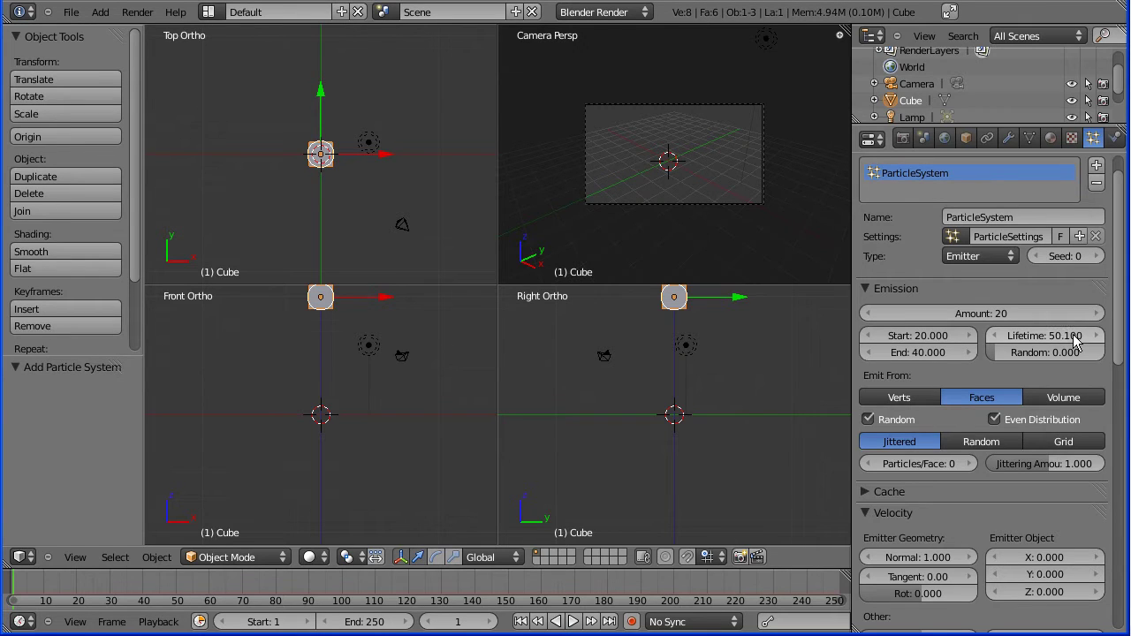
pyautogui.click(1056, 337)
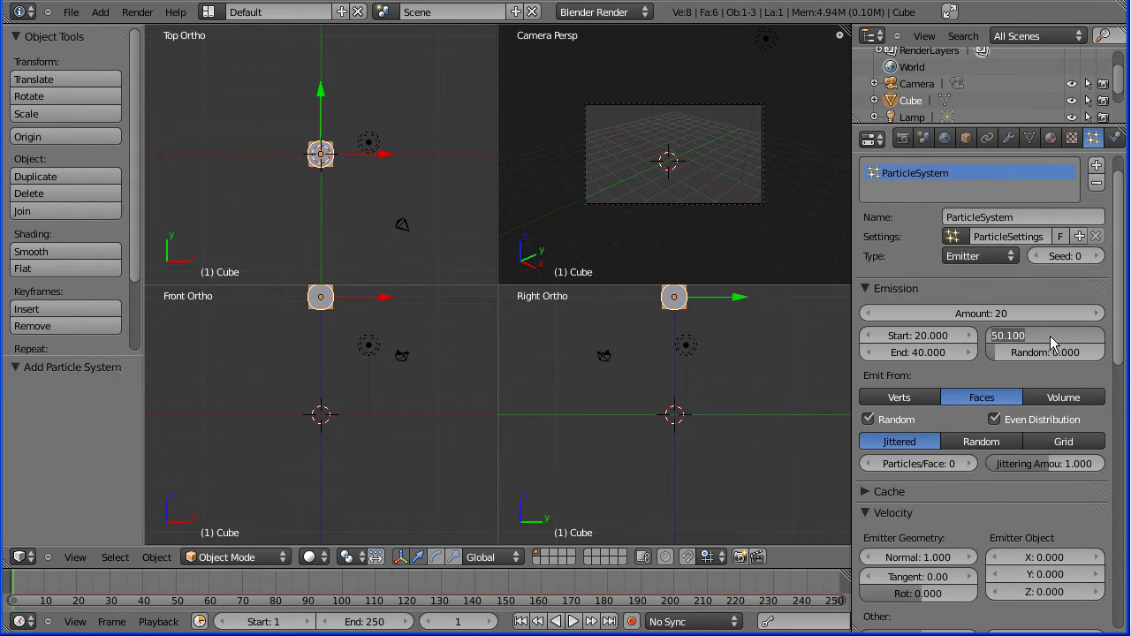
pyautogui.write('350')
pyautogui.press('Return')
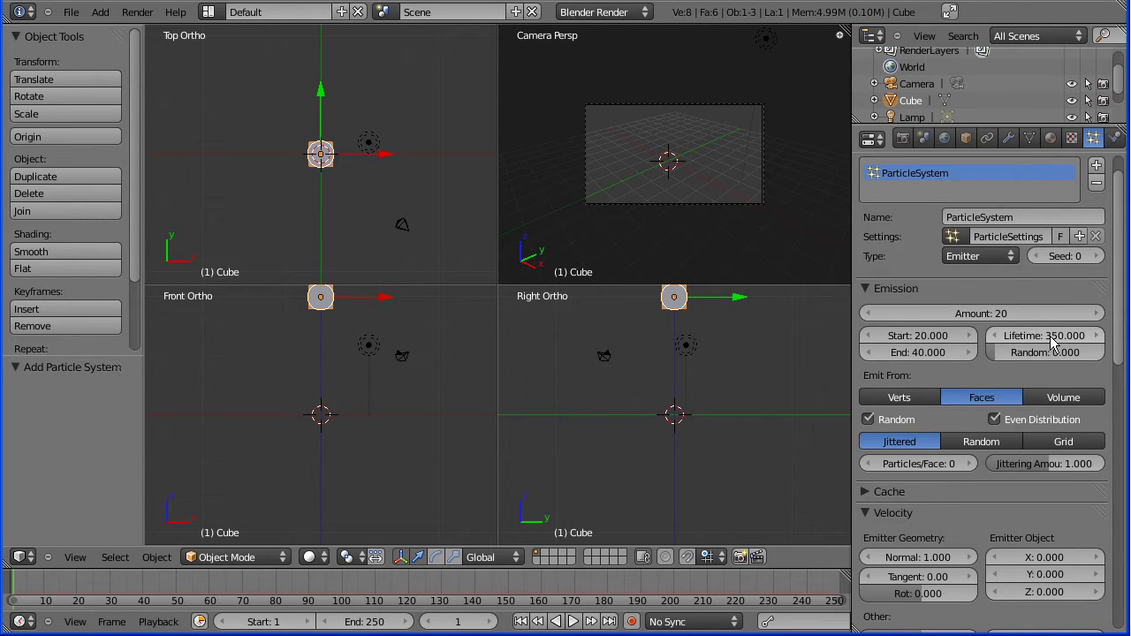
# Set the animation's end frame to 100 and play back the particle emission
pyautogui.click(377, 623)
pyautogui.write('100')
pyautogui.press('Return')
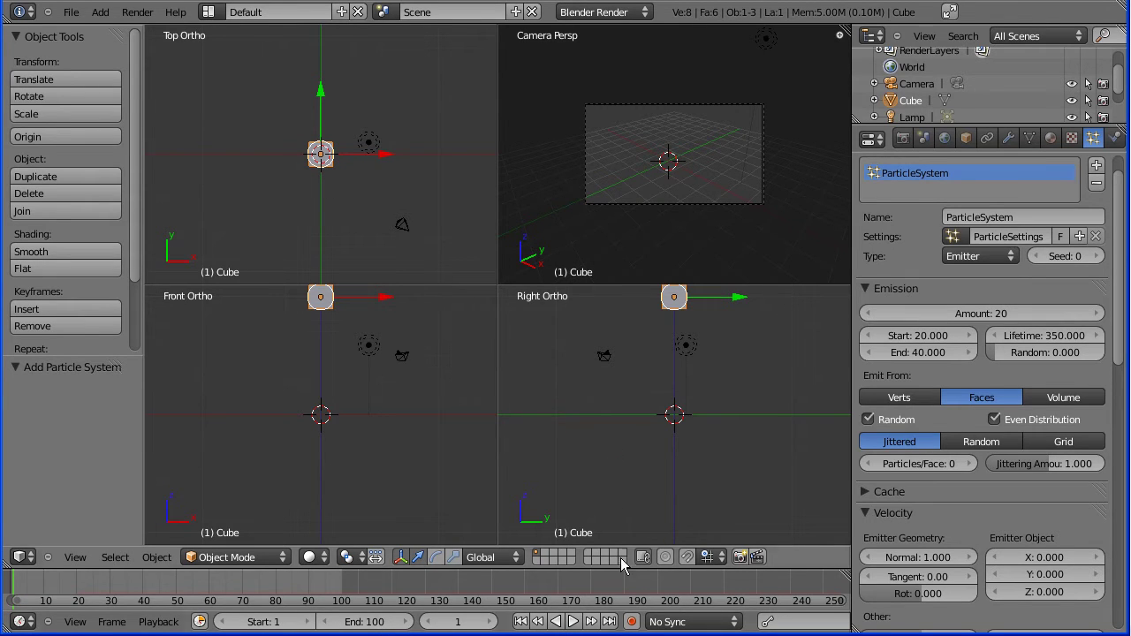
pyautogui.click(573, 622)
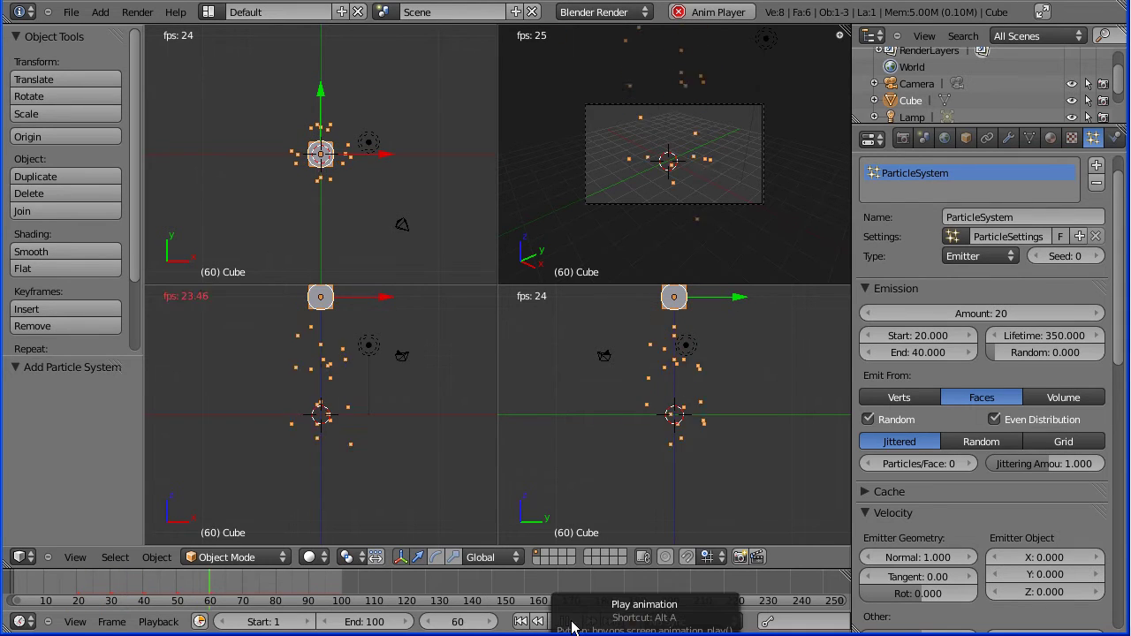
pyautogui.click(566, 621)
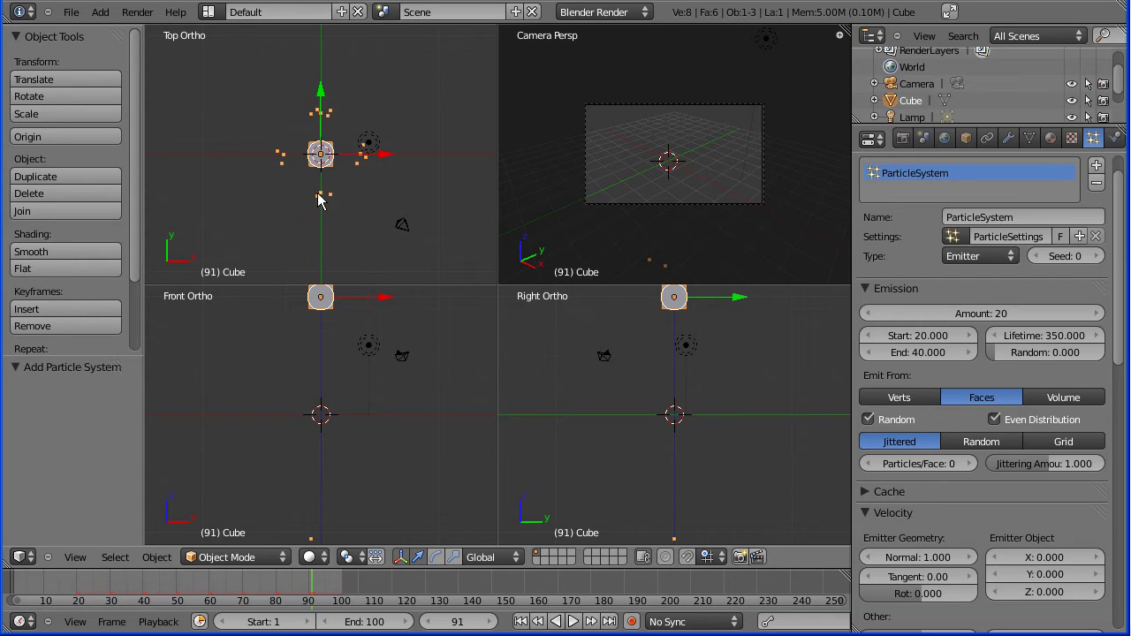
# Move the lamp onto the camera in the top view, about 2.62 along X and -7.05 along Y
pyautogui.rightClick(369, 145)
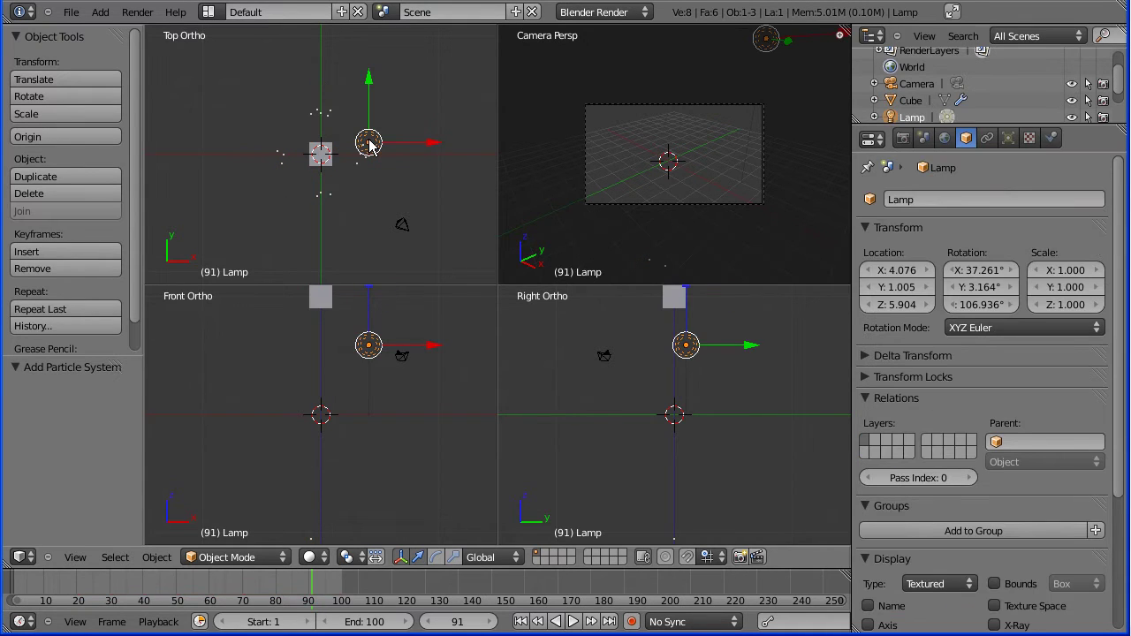
pyautogui.press('g')
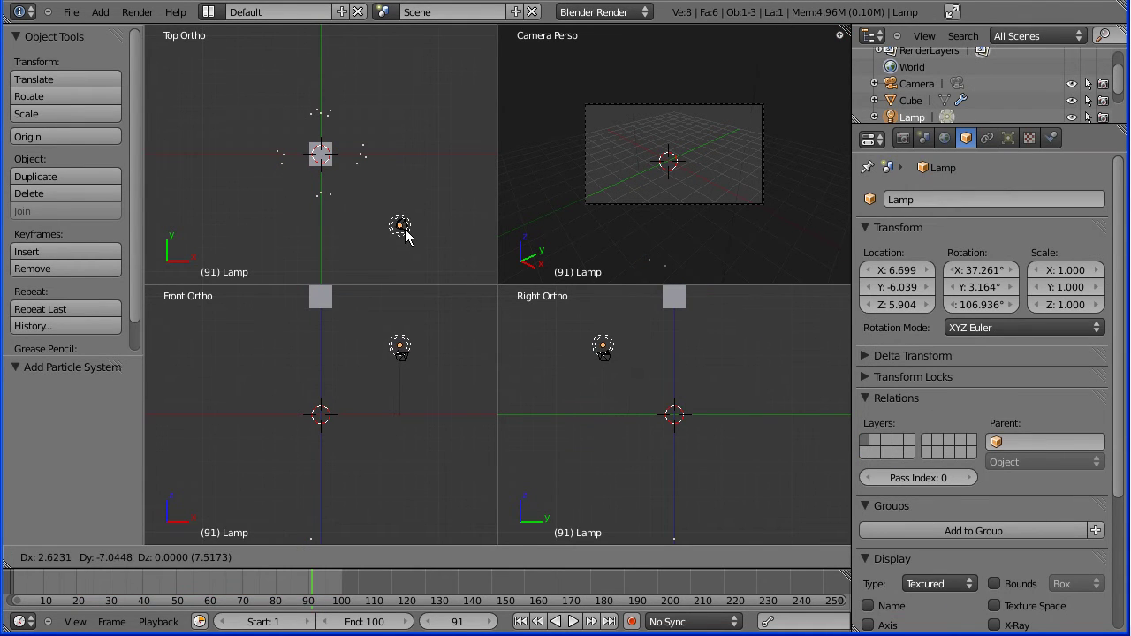
pyautogui.click(404, 233)
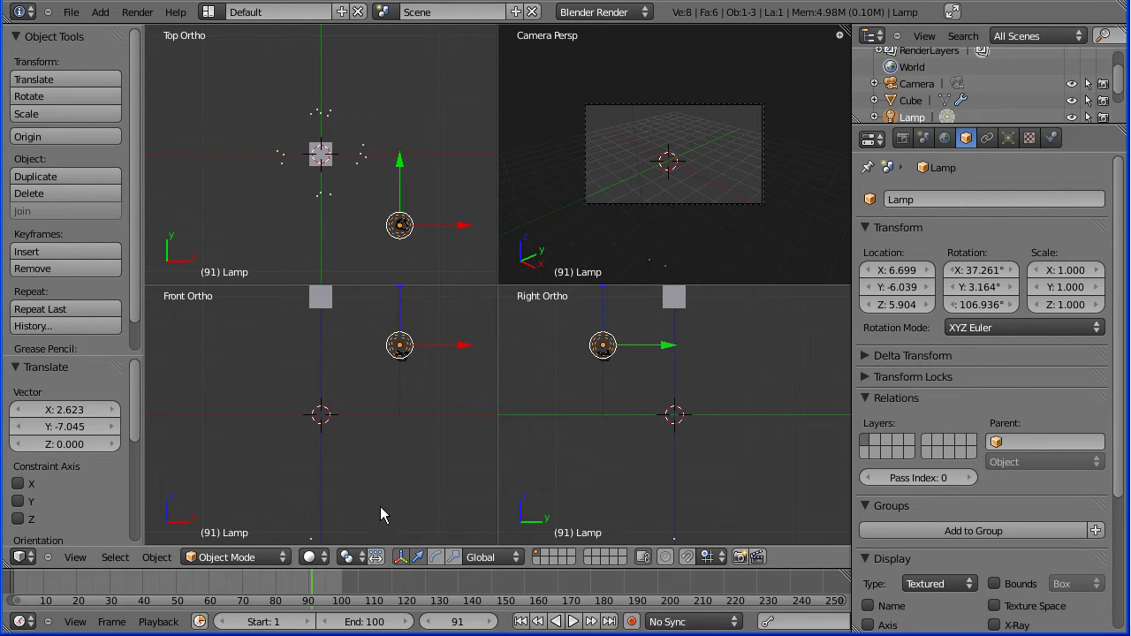
# Return the animation to its first frame and add a Monkey mesh at the origin
pyautogui.click(520, 621)
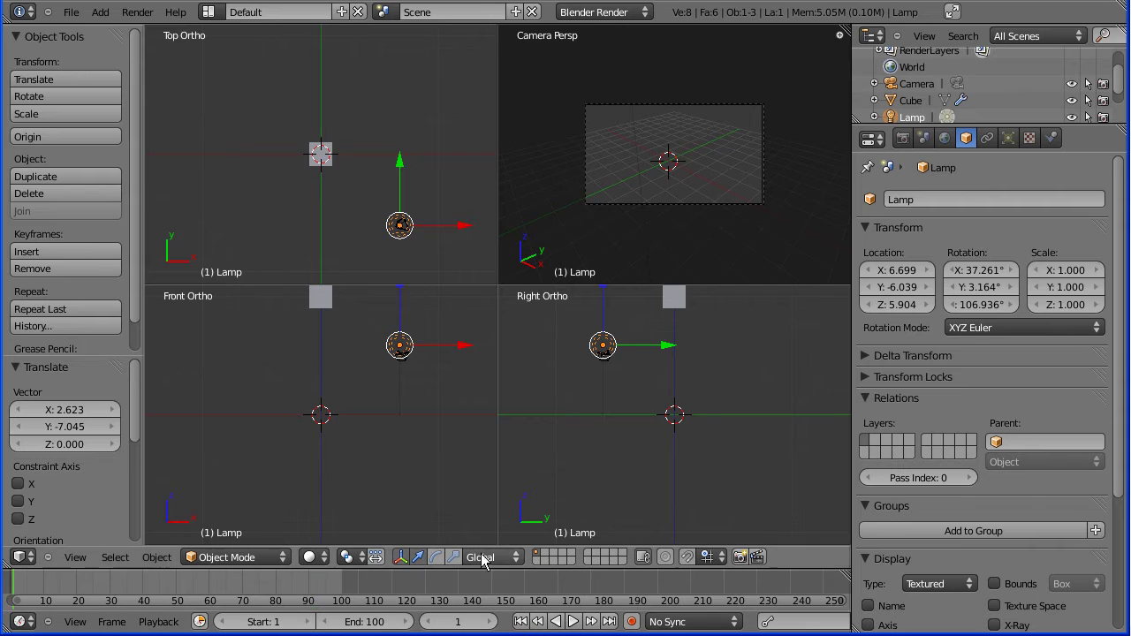
pyautogui.click(100, 11)
pyautogui.moveTo(110, 33)
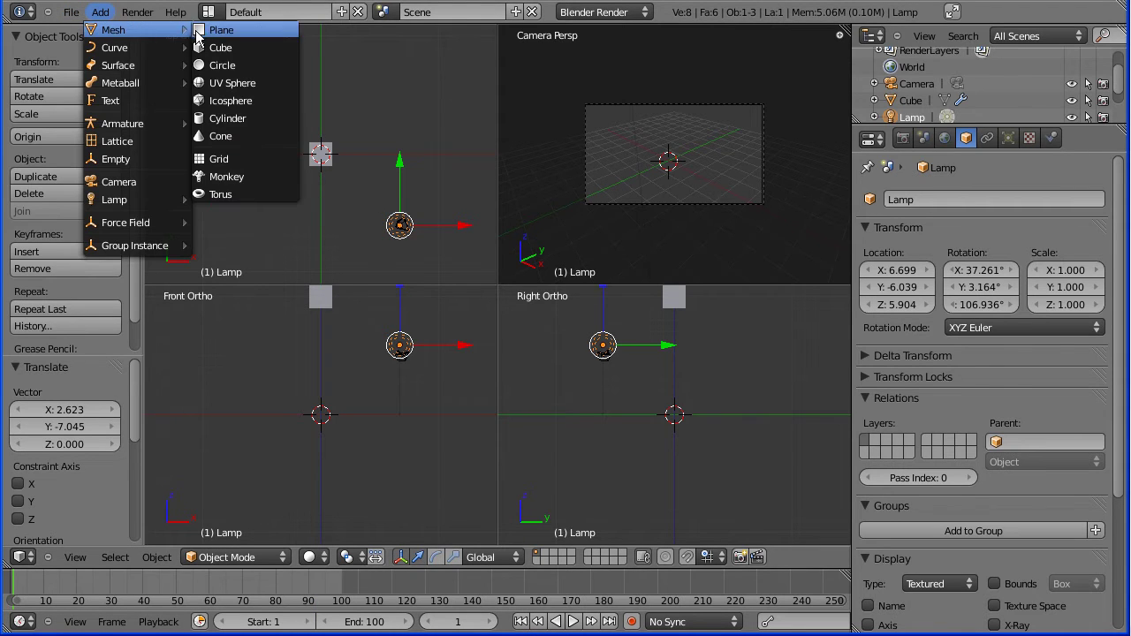
pyautogui.click(227, 177)
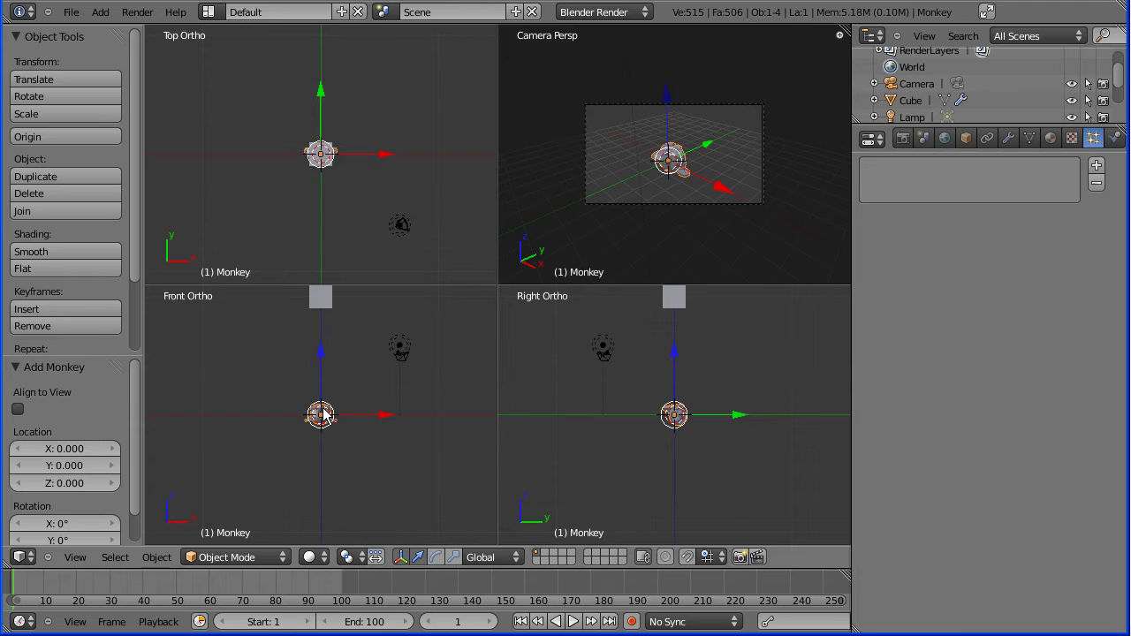
# Move the monkey beside the cube, about 4.65 along X and 9.74 along Z, and rotate it about -88° in the right view
pyautogui.moveTo(323, 416); pyautogui.dragTo(378, 300)
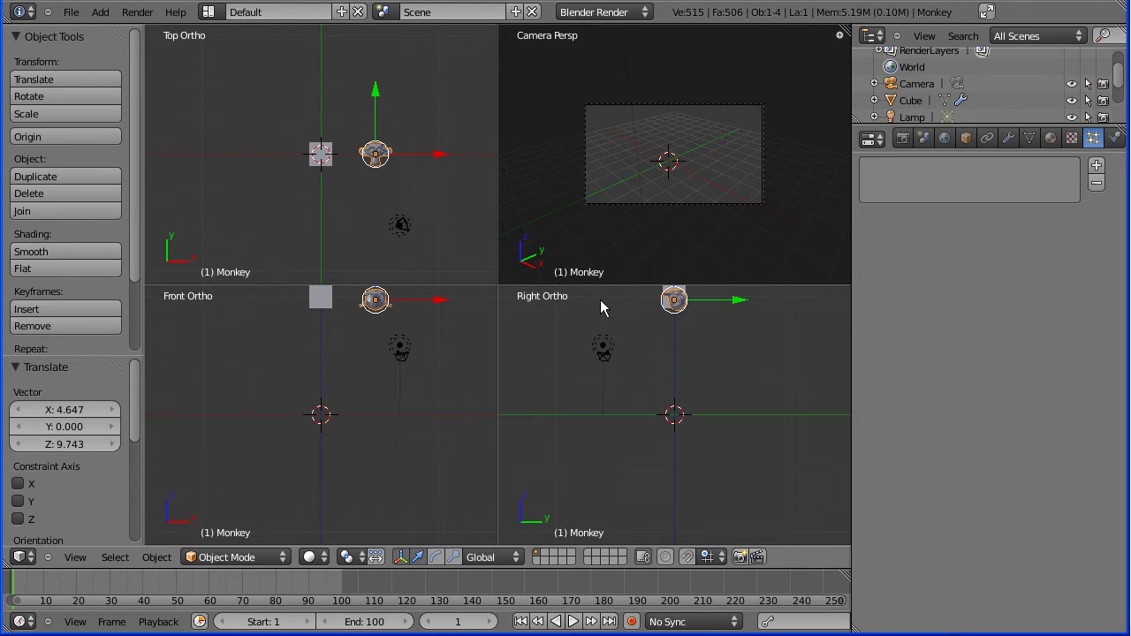
pyautogui.press('r')
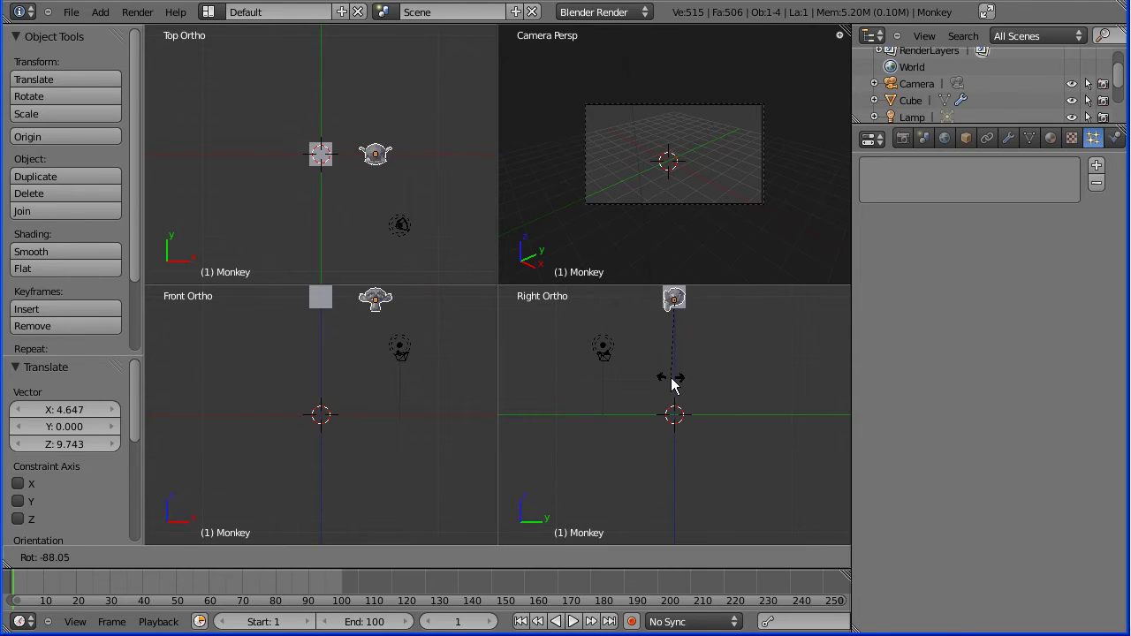
pyautogui.click(671, 379)
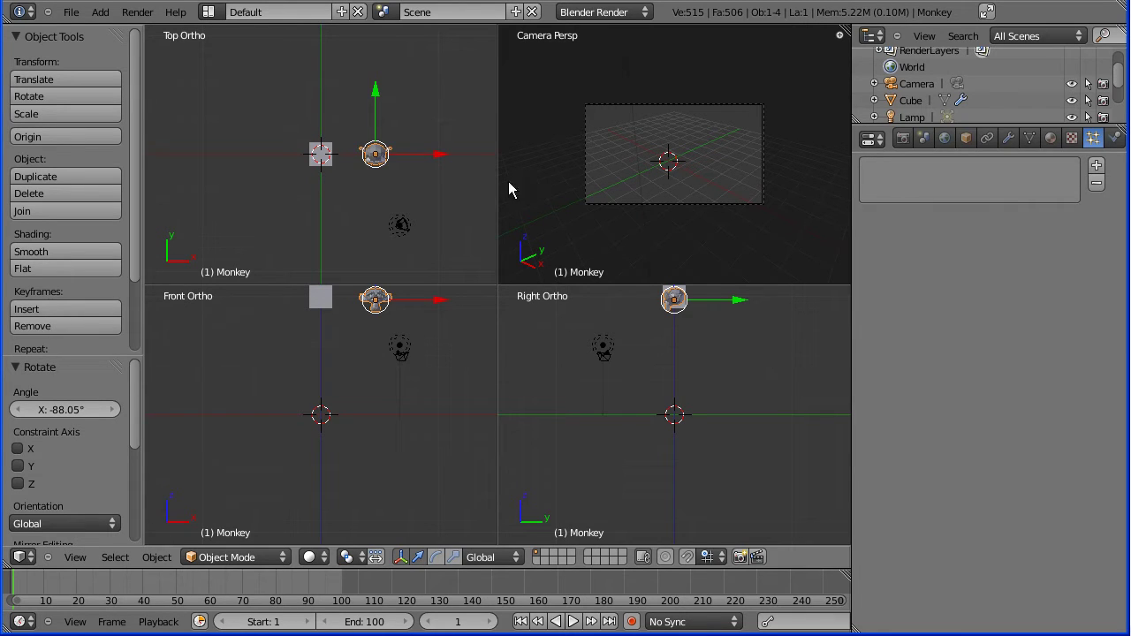
# Set the physics particle size of the cube's particle system to 0.5
pyautogui.rightClick(320, 301)
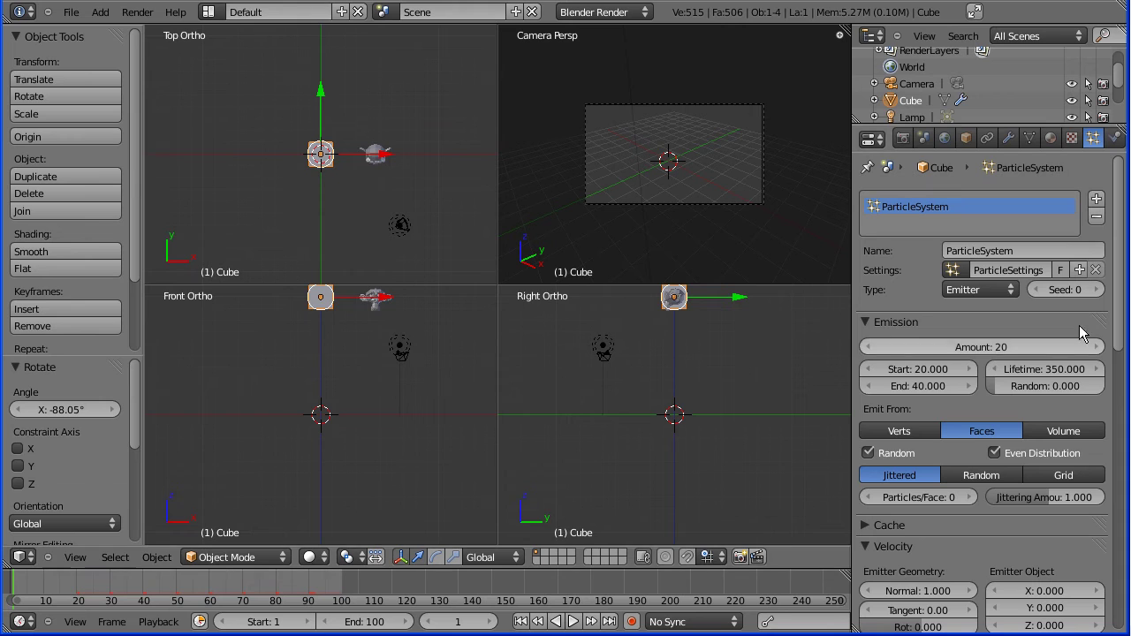
pyautogui.moveTo(1120, 323); pyautogui.dragTo(1100, 364)
pyautogui.scroll(1, 1101, 364)
pyautogui.scroll(-3, 1101, 365)
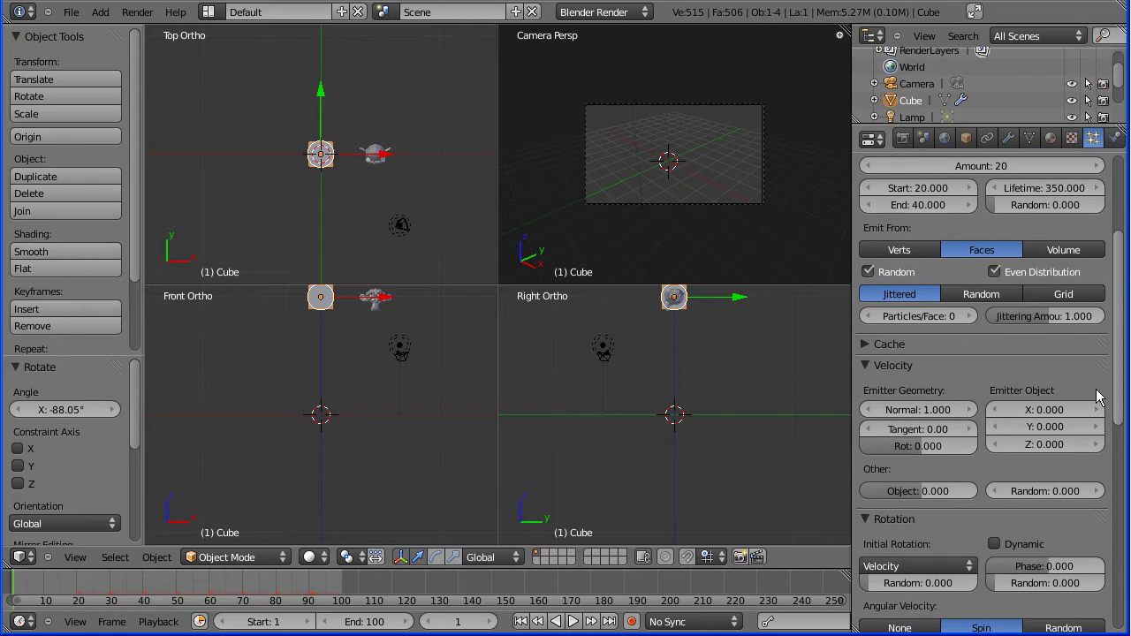
pyautogui.moveTo(1118, 374); pyautogui.dragTo(1122, 521)
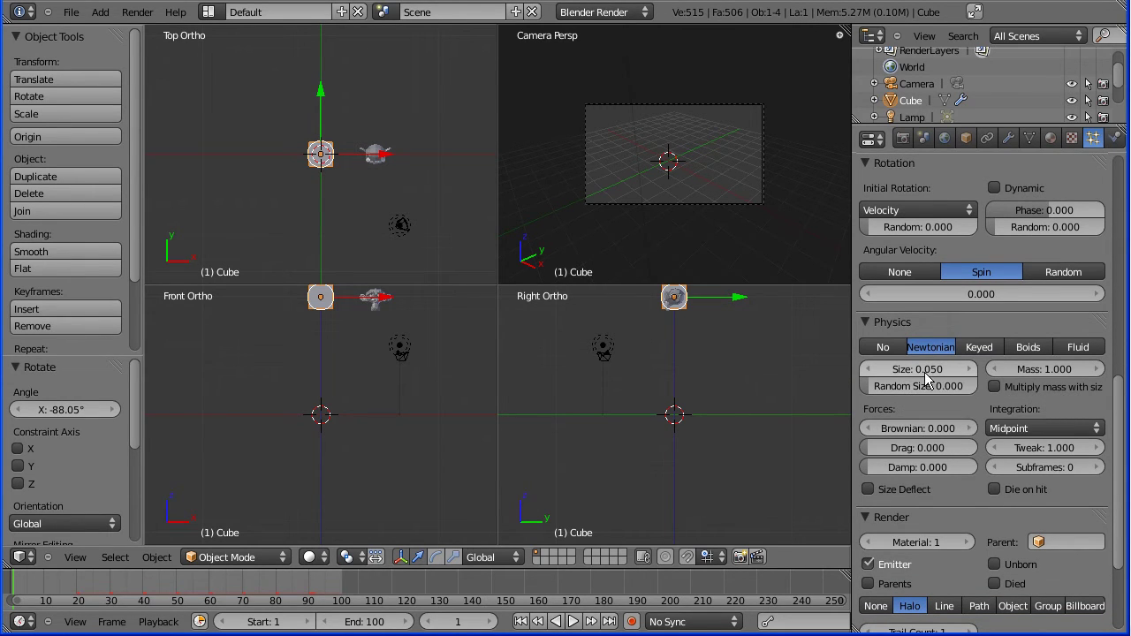
pyautogui.click(928, 375)
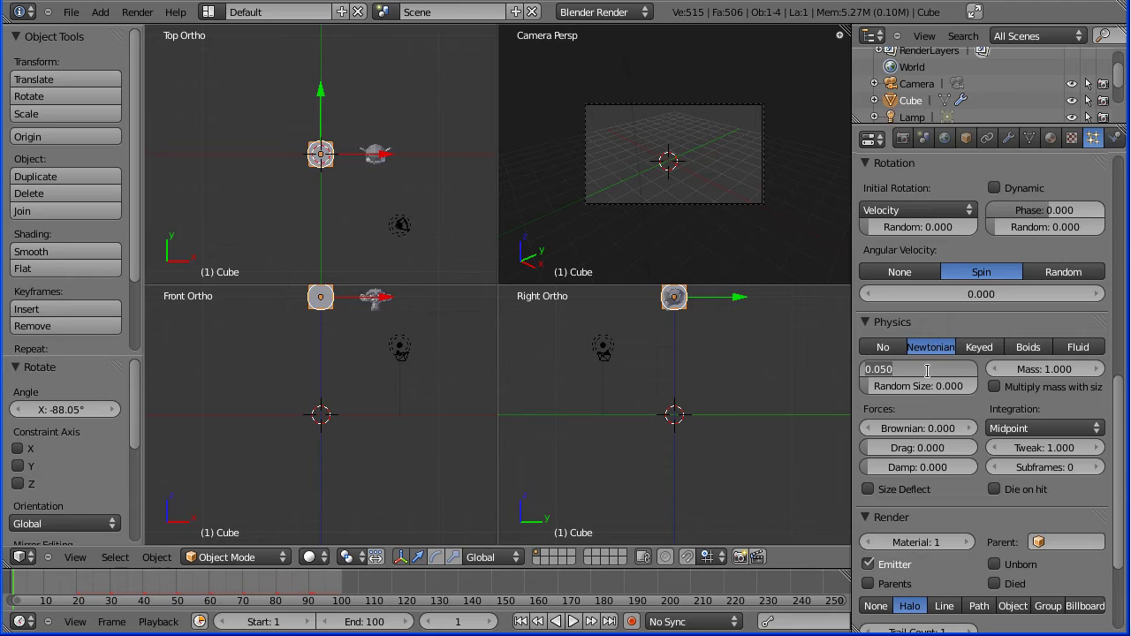
pyautogui.press('BackSpace')
pyautogui.write('.5')
pyautogui.press('Return')
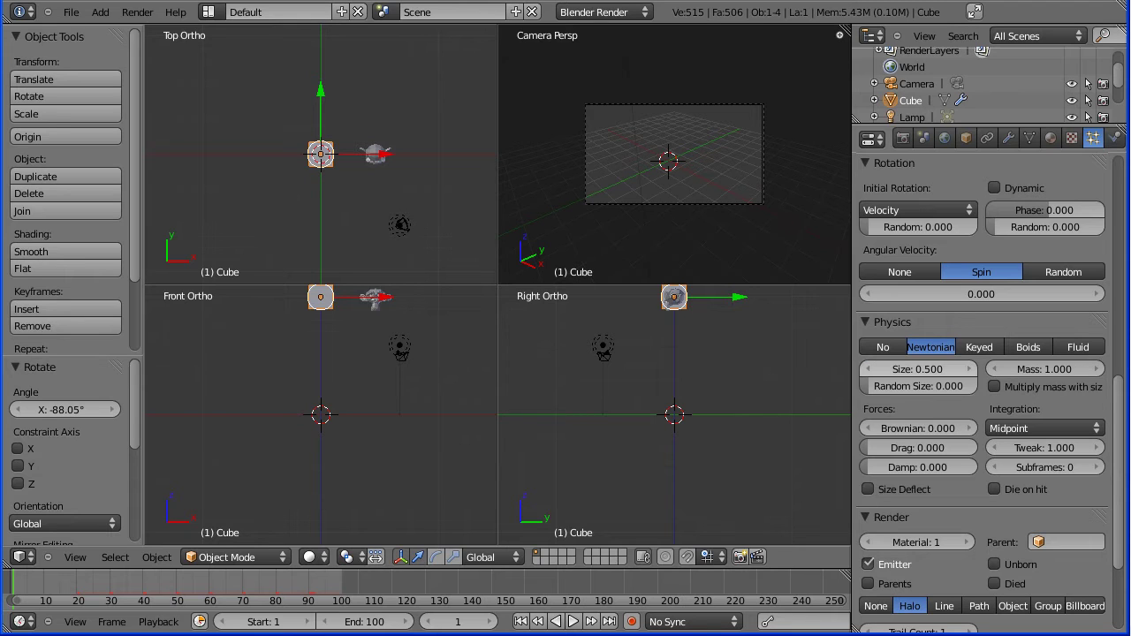
# Set the cube's particles to render as Object with Monkey as the dupli object, and preview the animation
pyautogui.moveTo(1122, 423); pyautogui.dragTo(1117, 484)
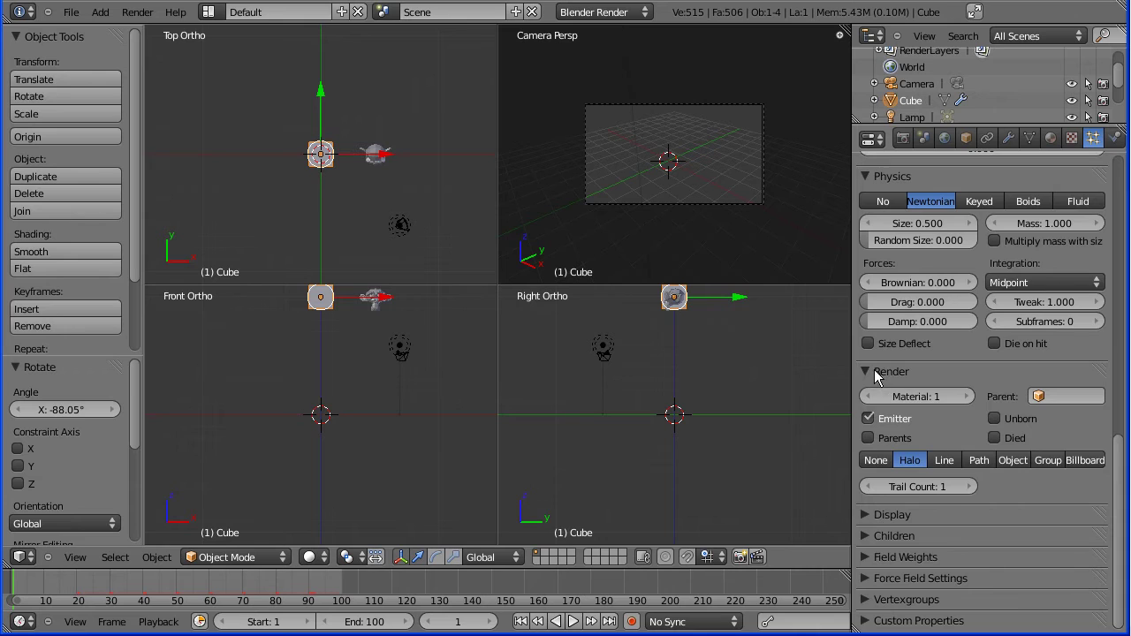
pyautogui.click(1015, 460)
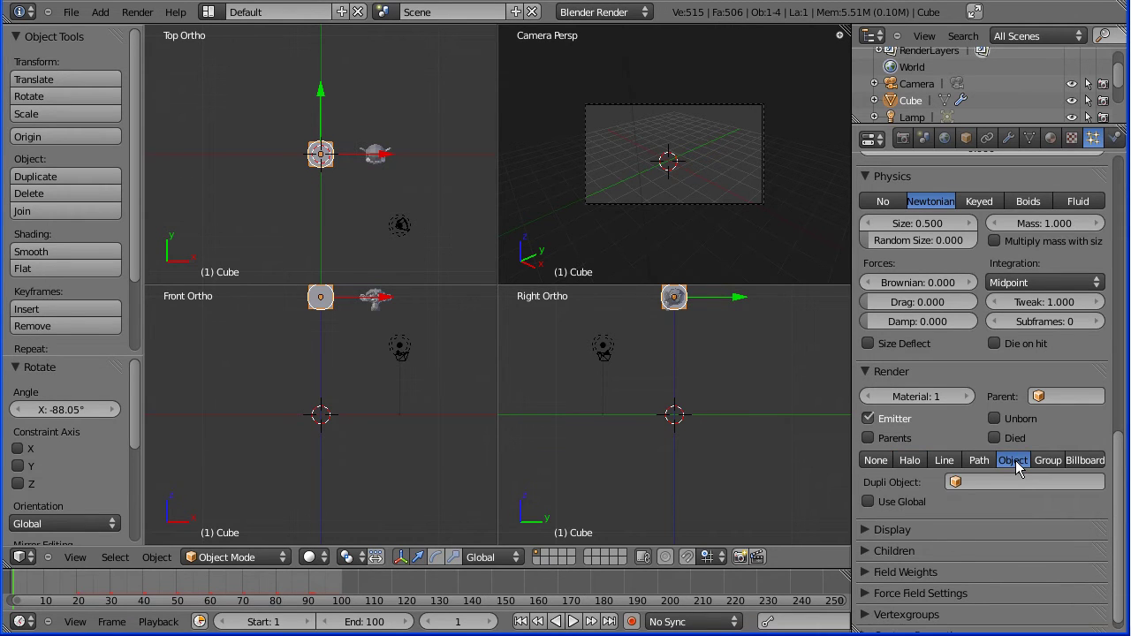
pyautogui.click(956, 483)
pyautogui.click(966, 351)
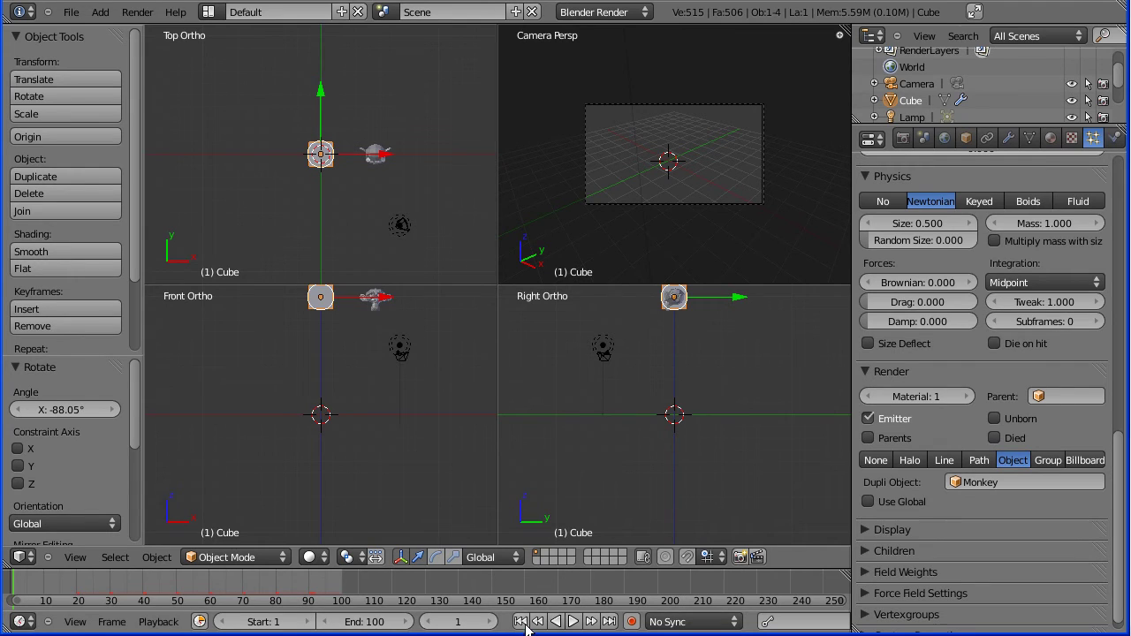
pyautogui.click(572, 623)
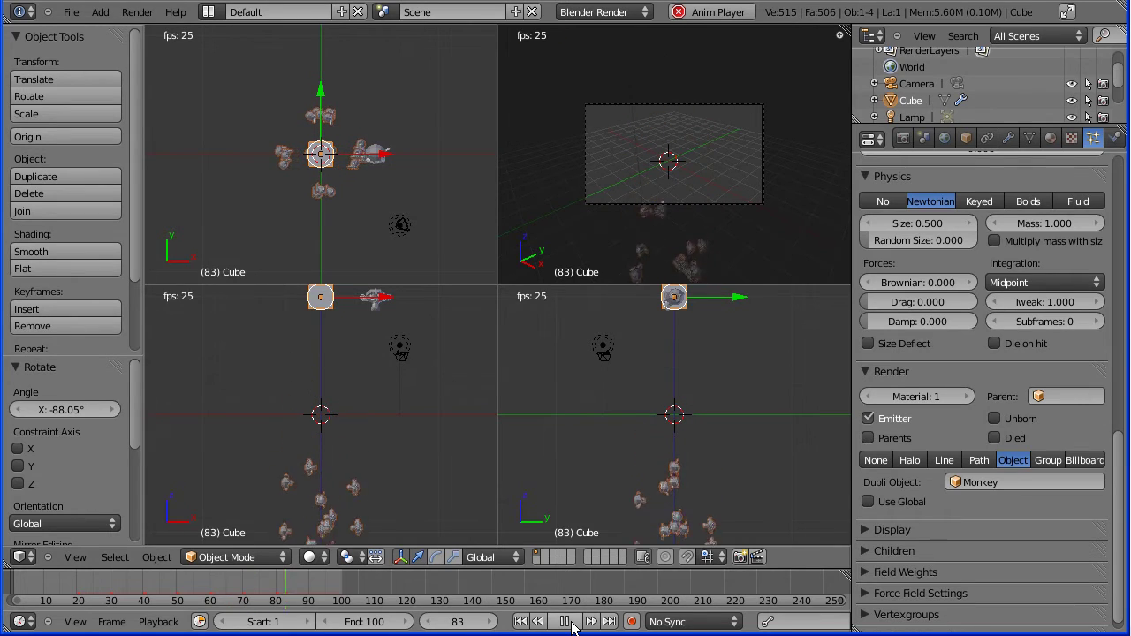
pyautogui.click(569, 622)
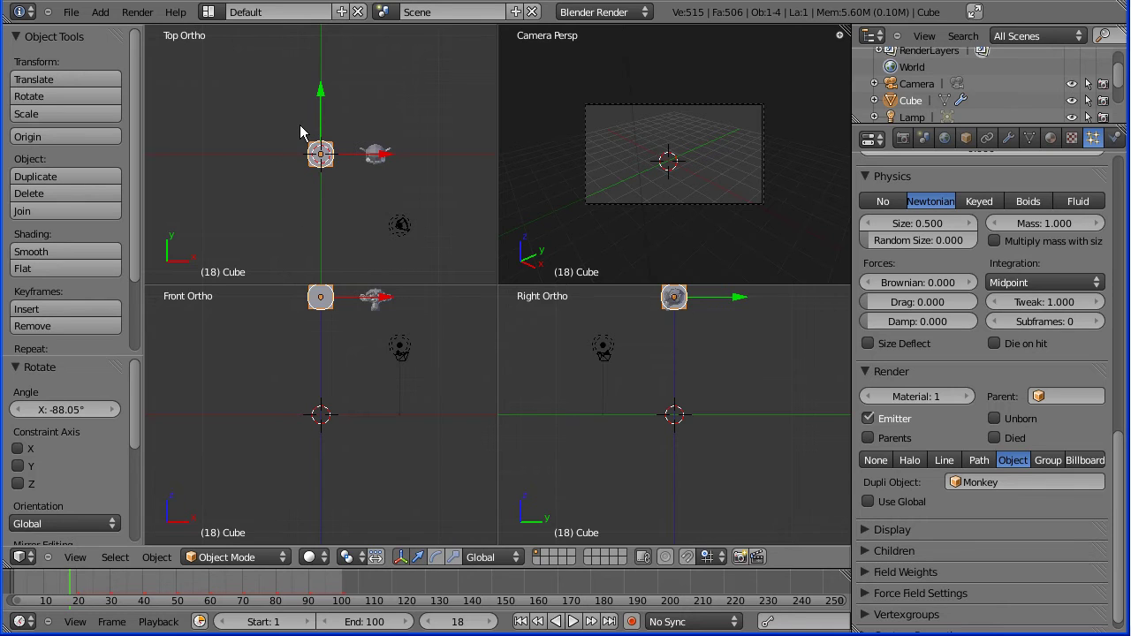
# Add a UV Sphere and move it beside the cube, about -4.57 along X and 9.89 along Z
pyautogui.click(101, 13)
pyautogui.moveTo(115, 31)
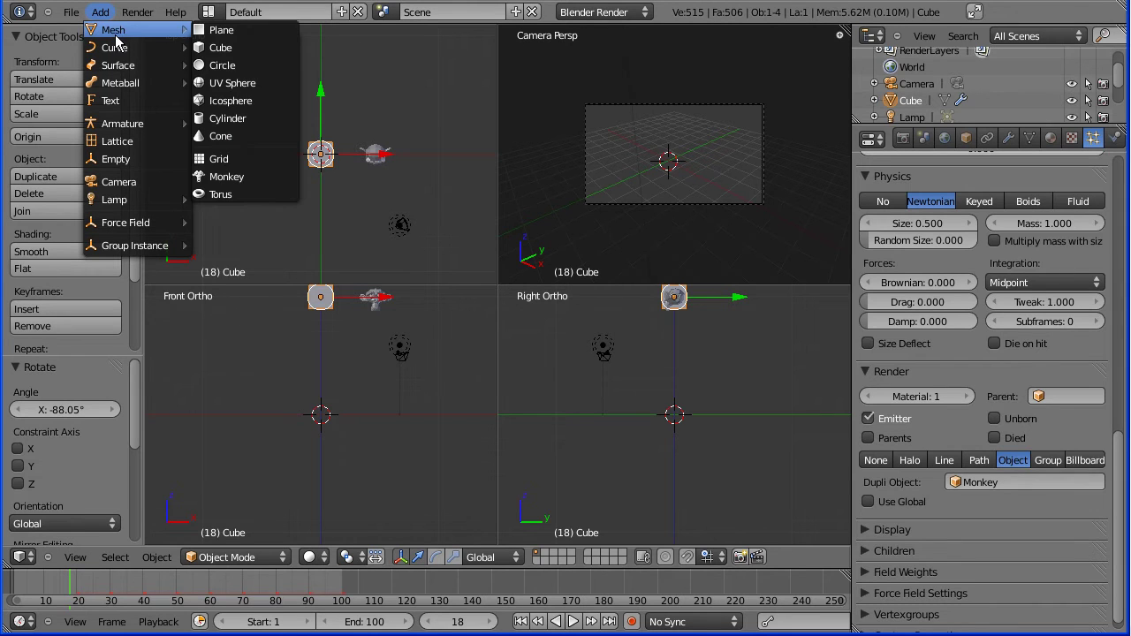
pyautogui.click(233, 82)
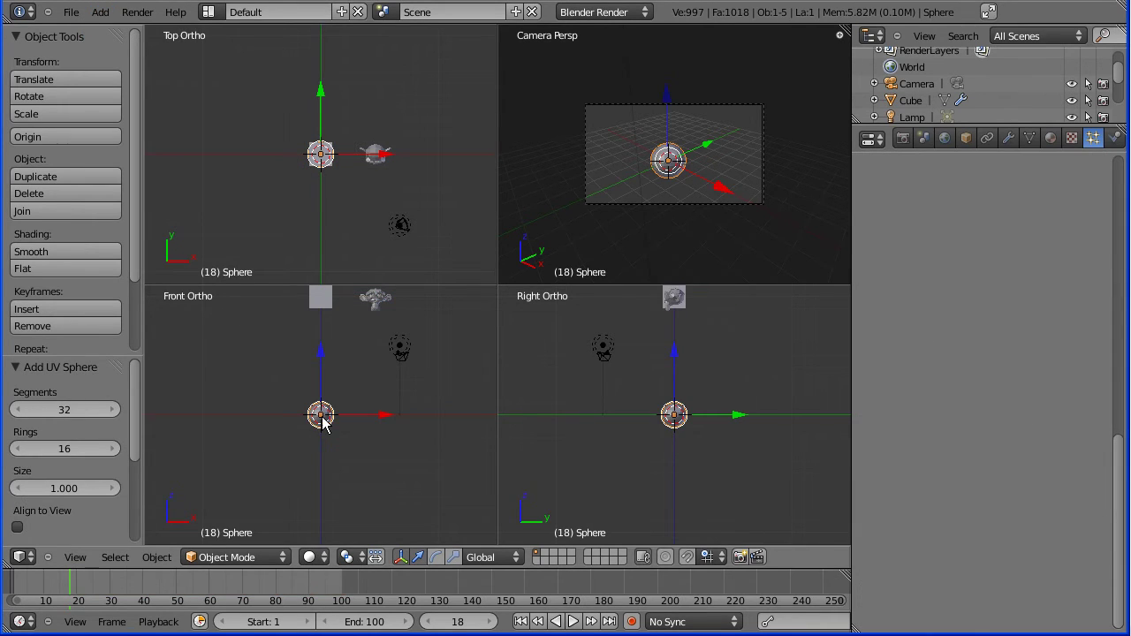
pyautogui.press('g')
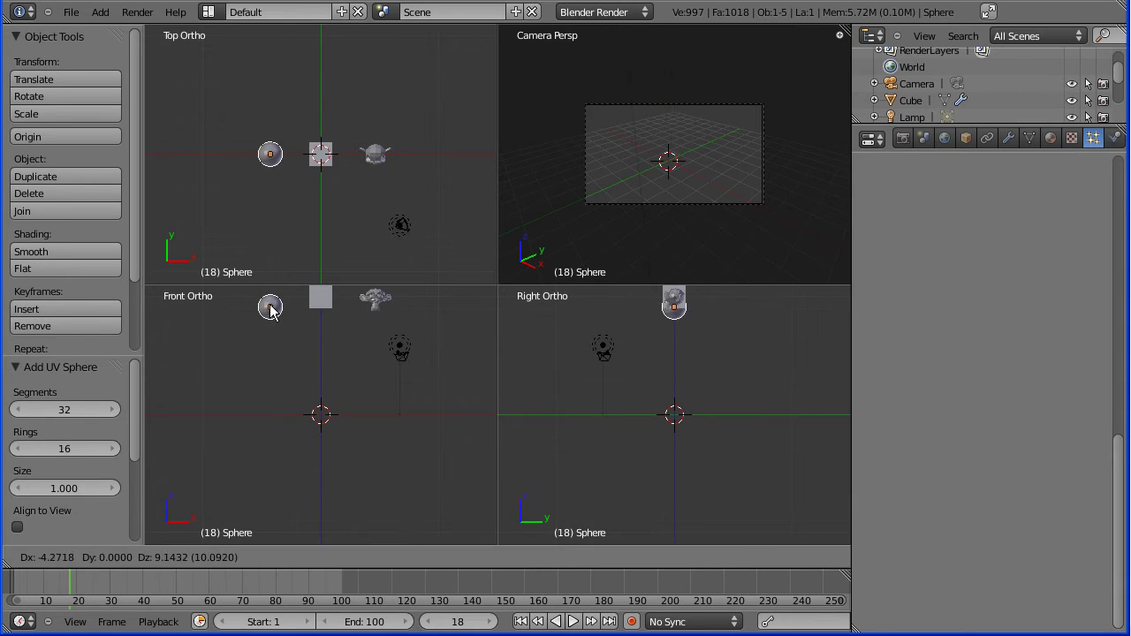
pyautogui.click(269, 305)
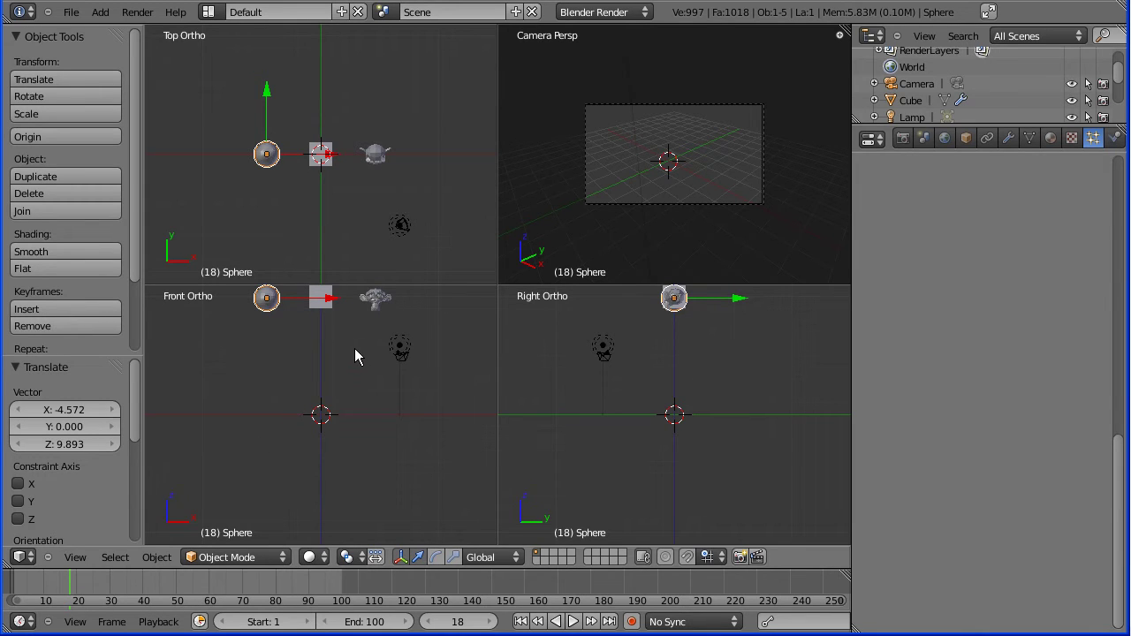
# Select the cube and set the dupli object of its particle system to Sphere
pyautogui.click(322, 305)
pyautogui.rightClick(400, 347)
pyautogui.rightClick(326, 300)
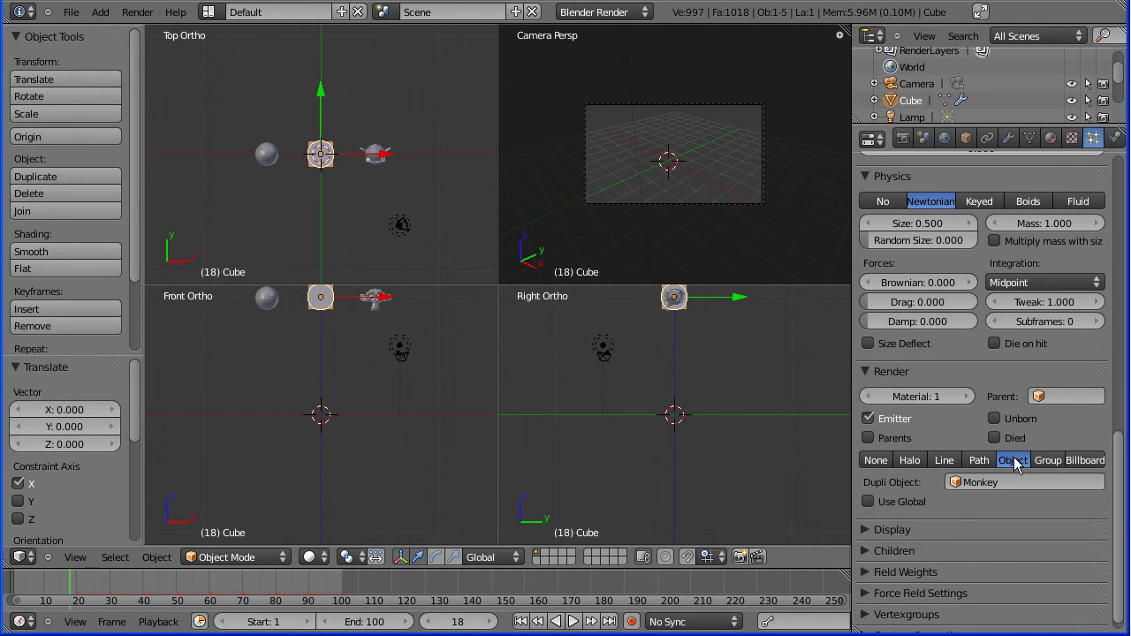
pyautogui.click(958, 482)
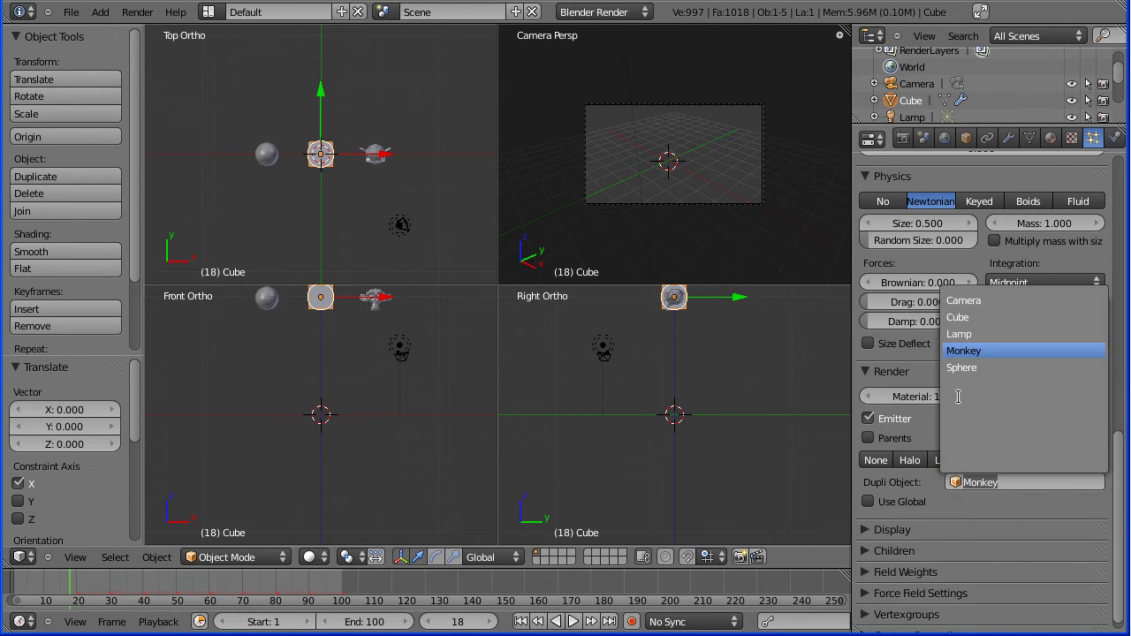
pyautogui.click(967, 372)
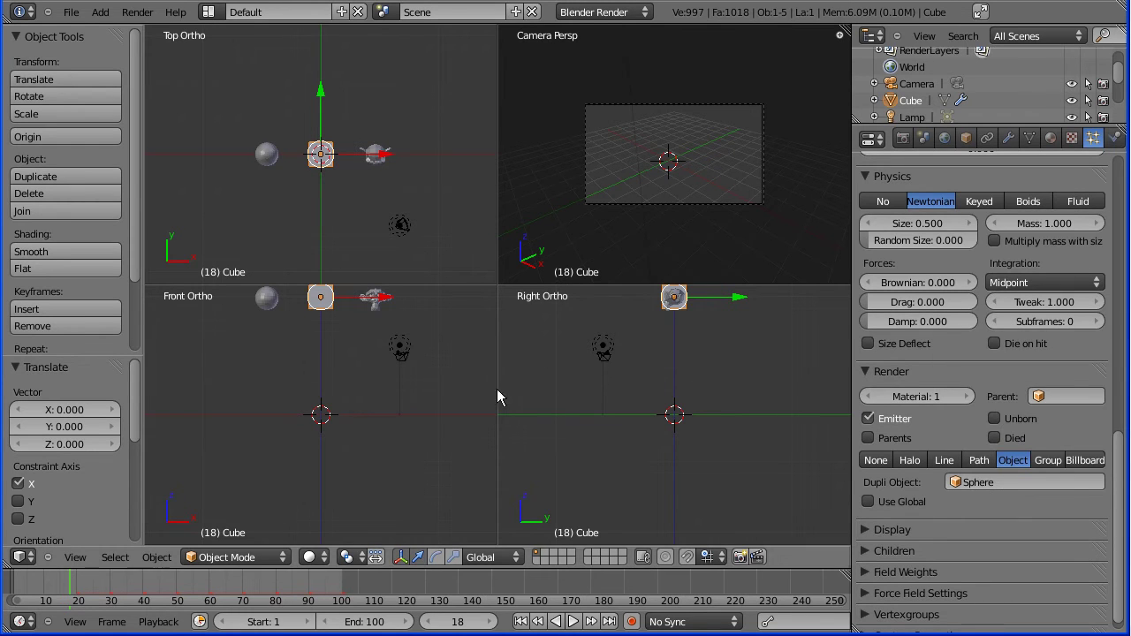
# Play the animation to preview the sphere particles and return to the first frame
pyautogui.click(573, 622)
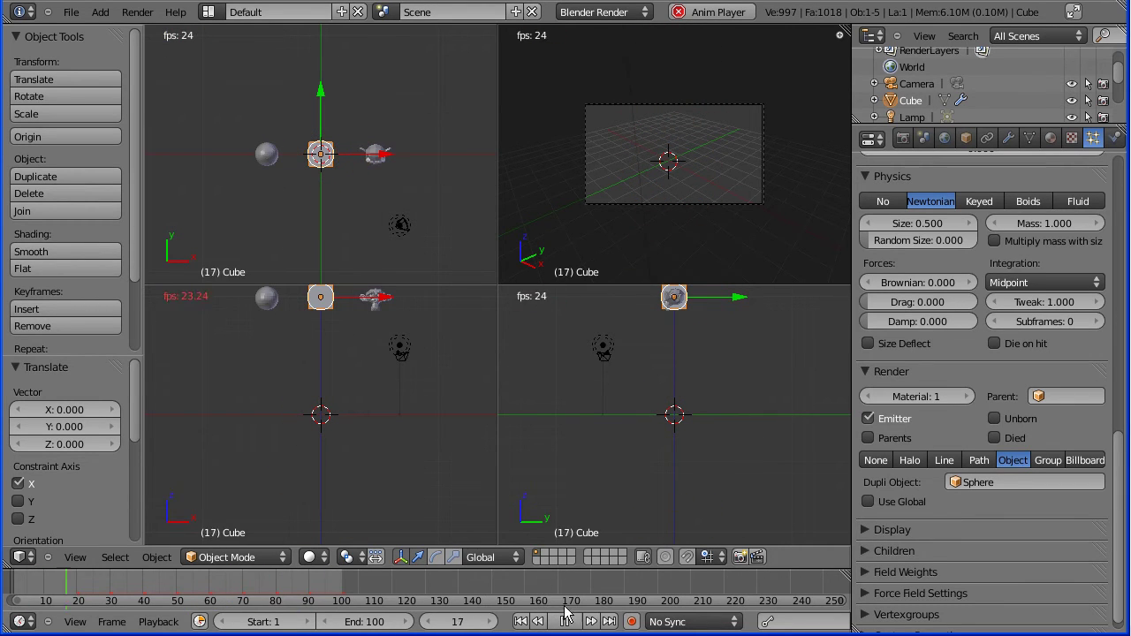
pyautogui.hotkey('alt', 'a')
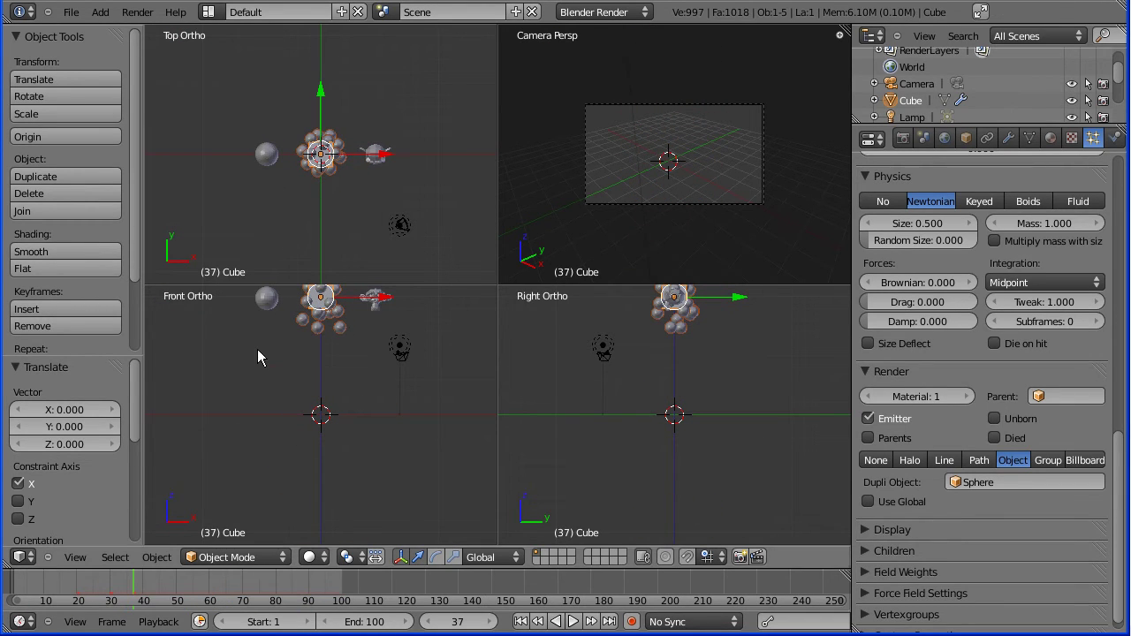
pyautogui.click(520, 622)
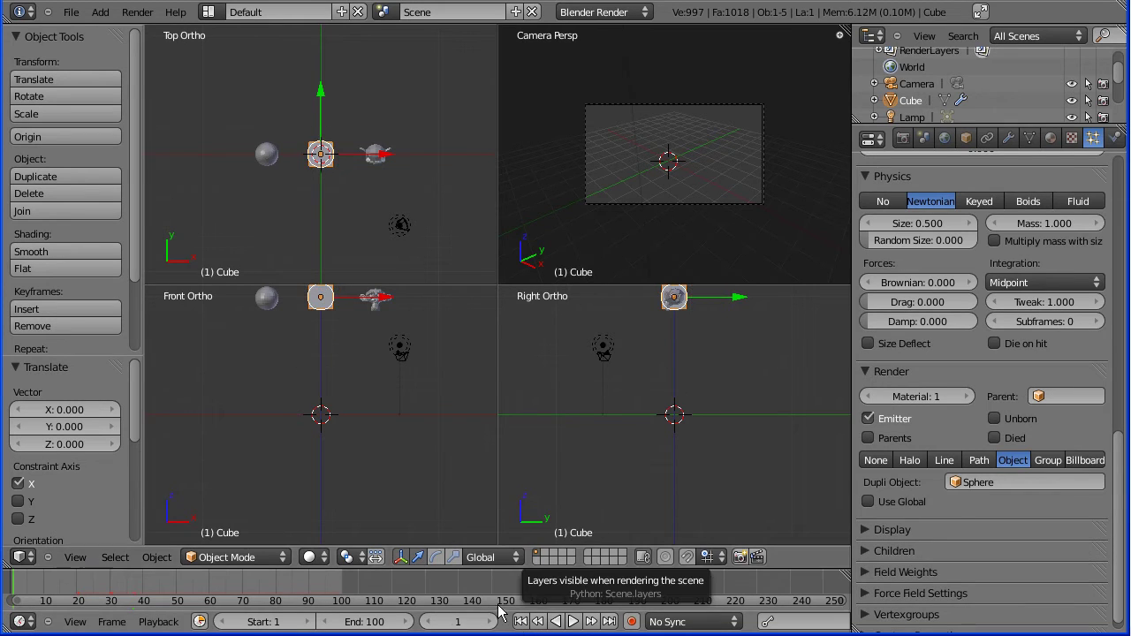
# Add a plane at the origin scaled by a factor of 5, and preview the particles falling on it
pyautogui.click(95, 14)
pyautogui.moveTo(109, 32)
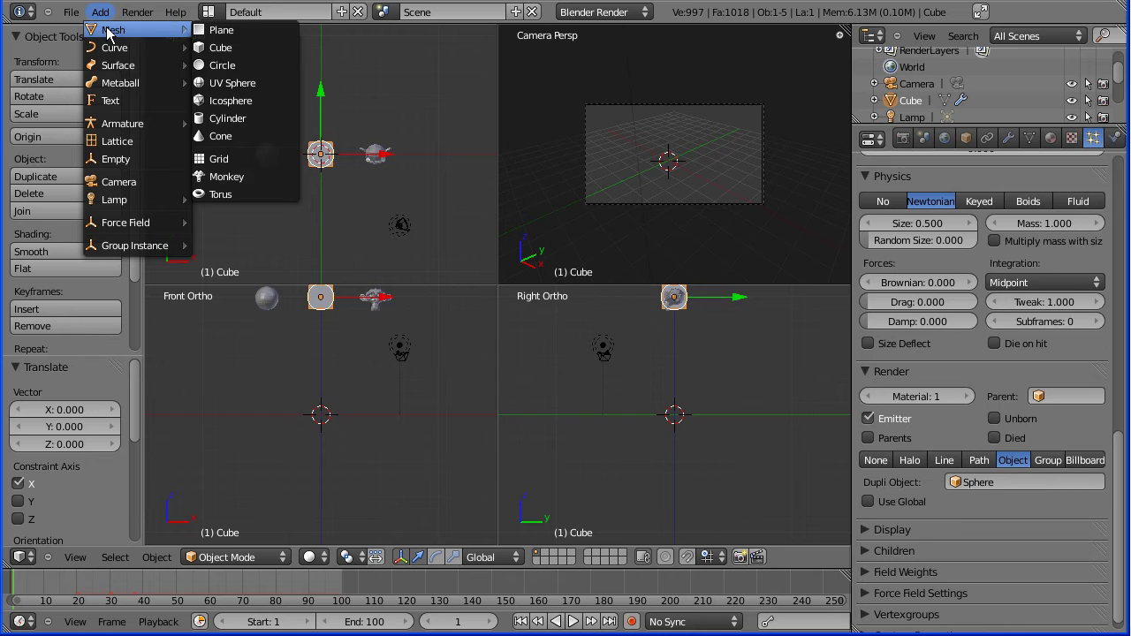
pyautogui.click(220, 32)
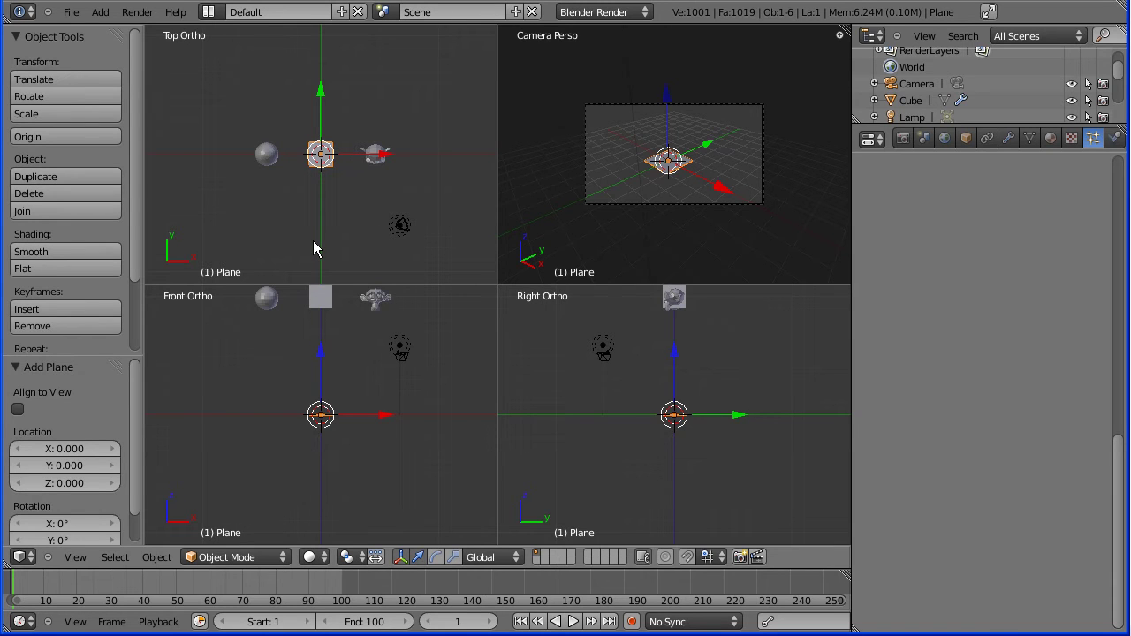
pyautogui.press('s')
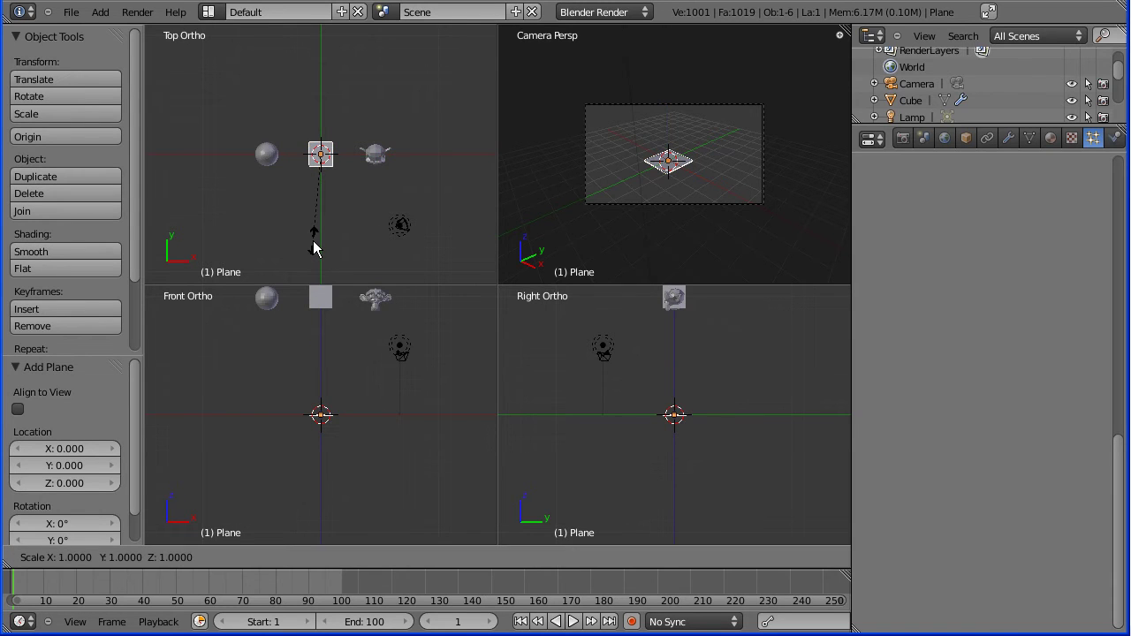
pyautogui.write('5')
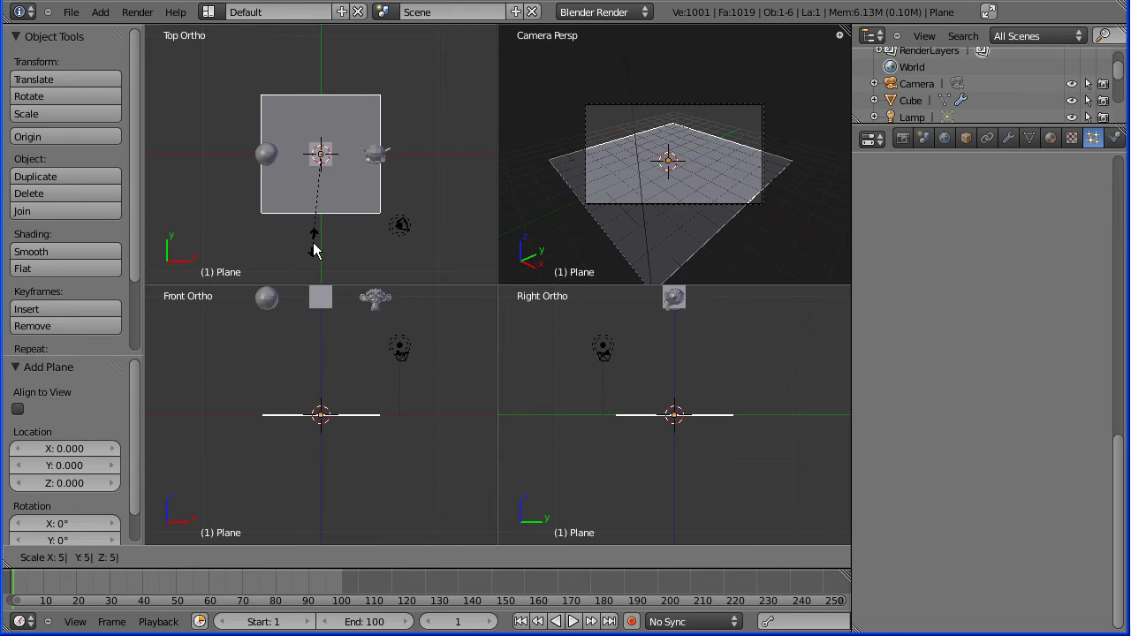
pyautogui.press('Return')
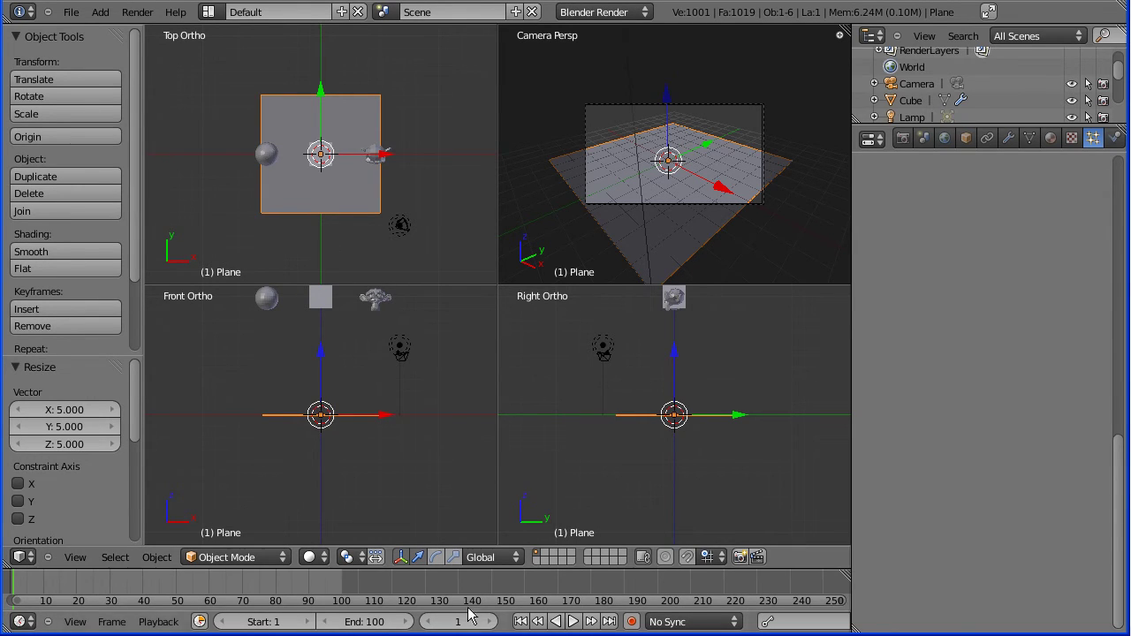
pyautogui.click(573, 621)
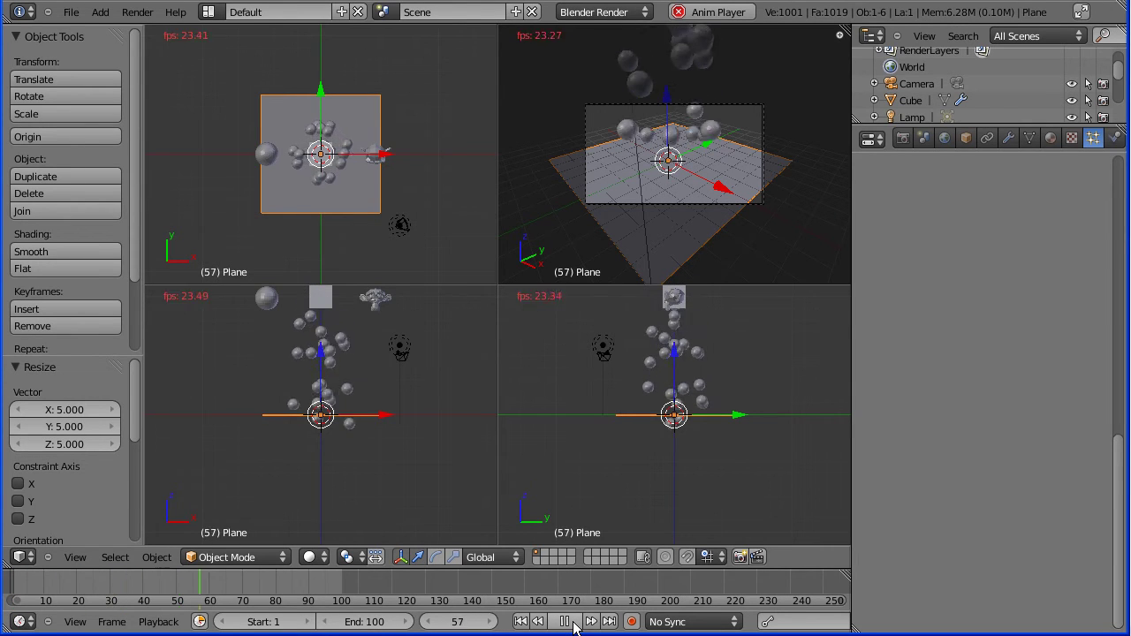
pyautogui.click(564, 621)
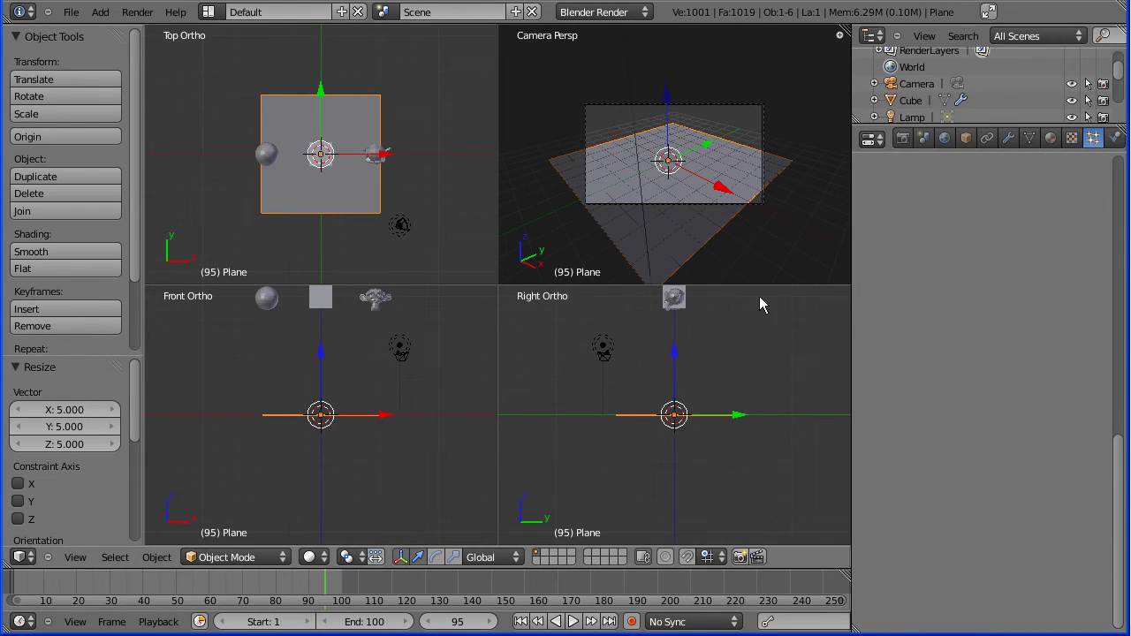
# Add Collision physics to the plane and replay the animation from its first frame
pyautogui.click(1115, 139)
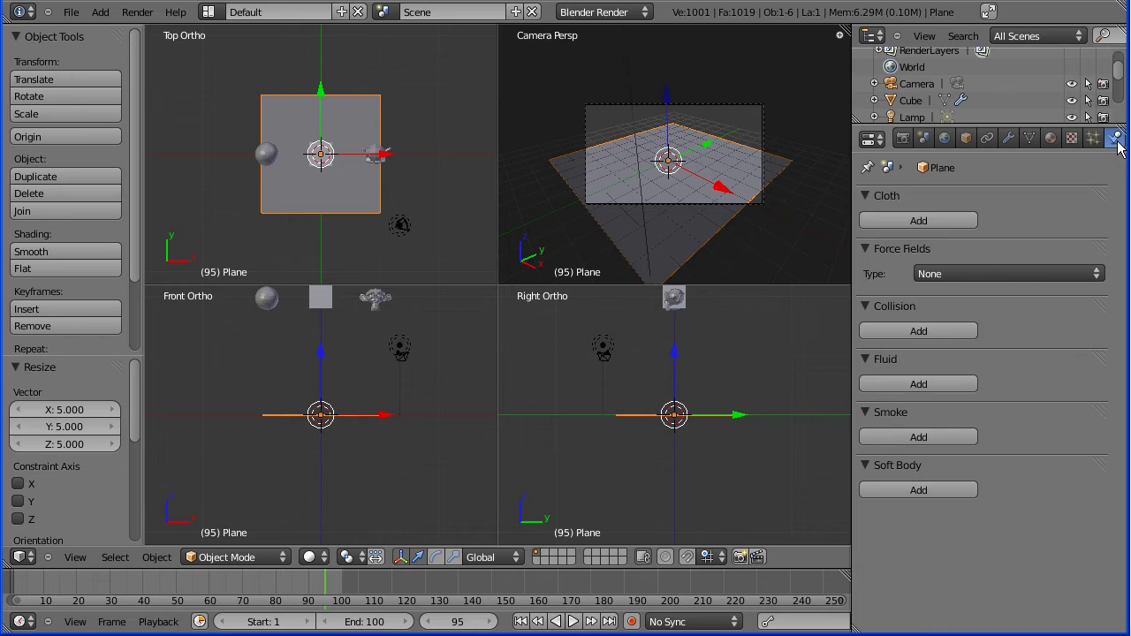
pyautogui.click(924, 331)
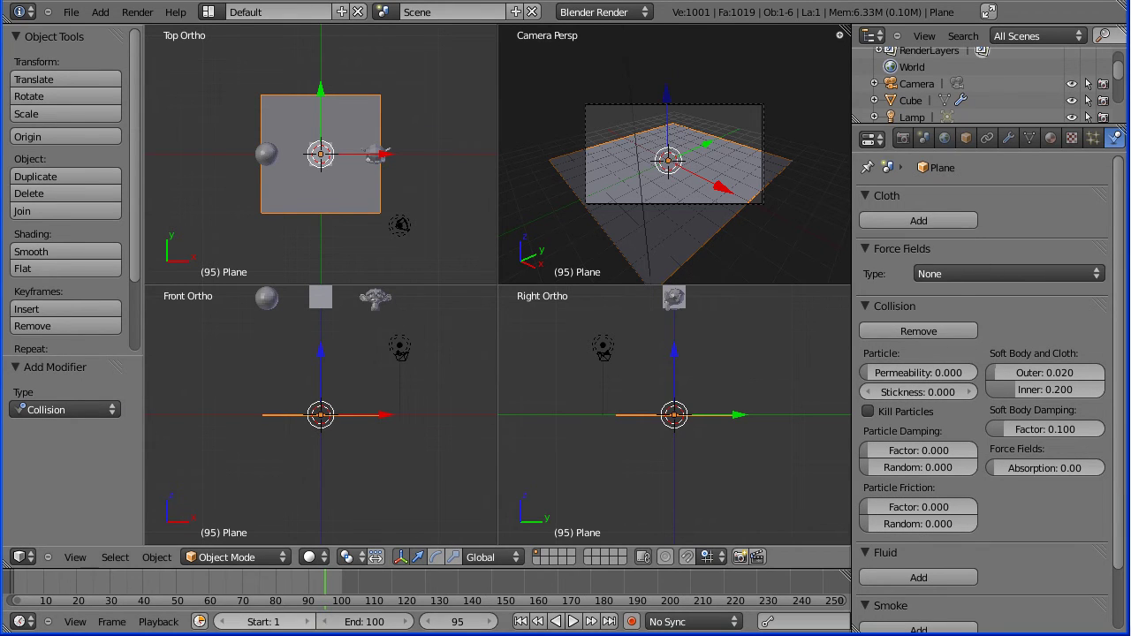
pyautogui.click(520, 621)
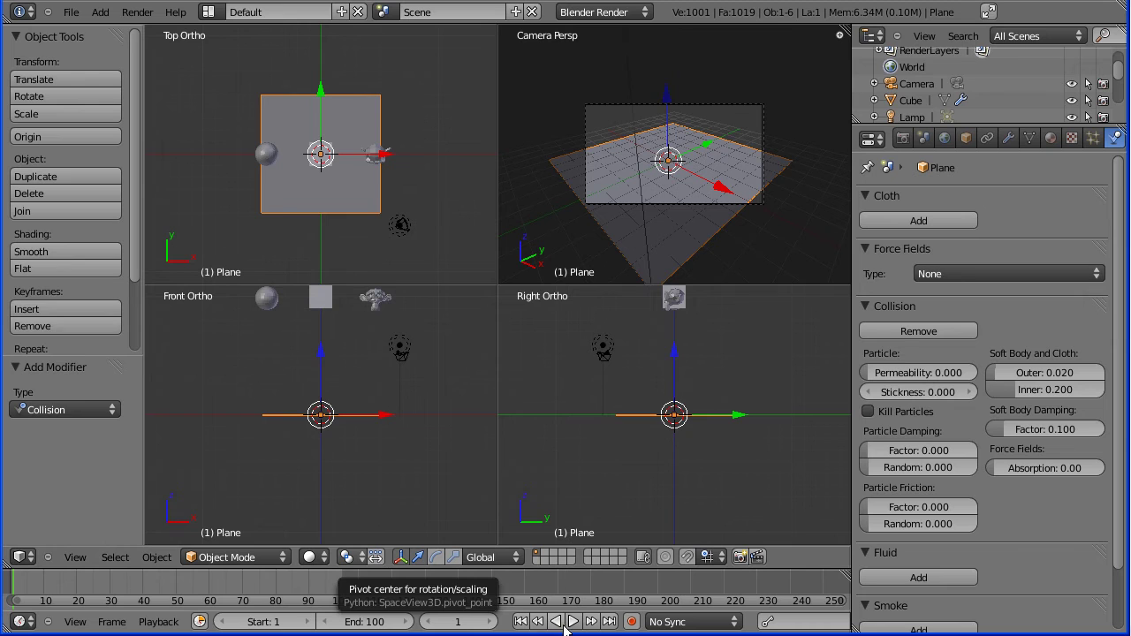
pyautogui.click(572, 621)
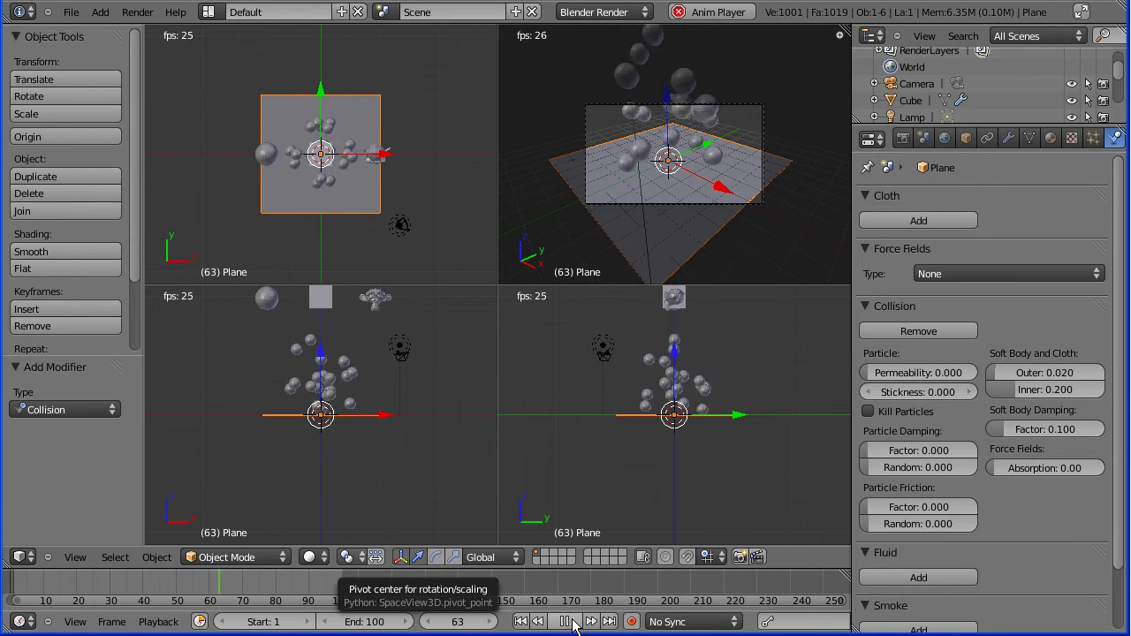
pyautogui.click(570, 621)
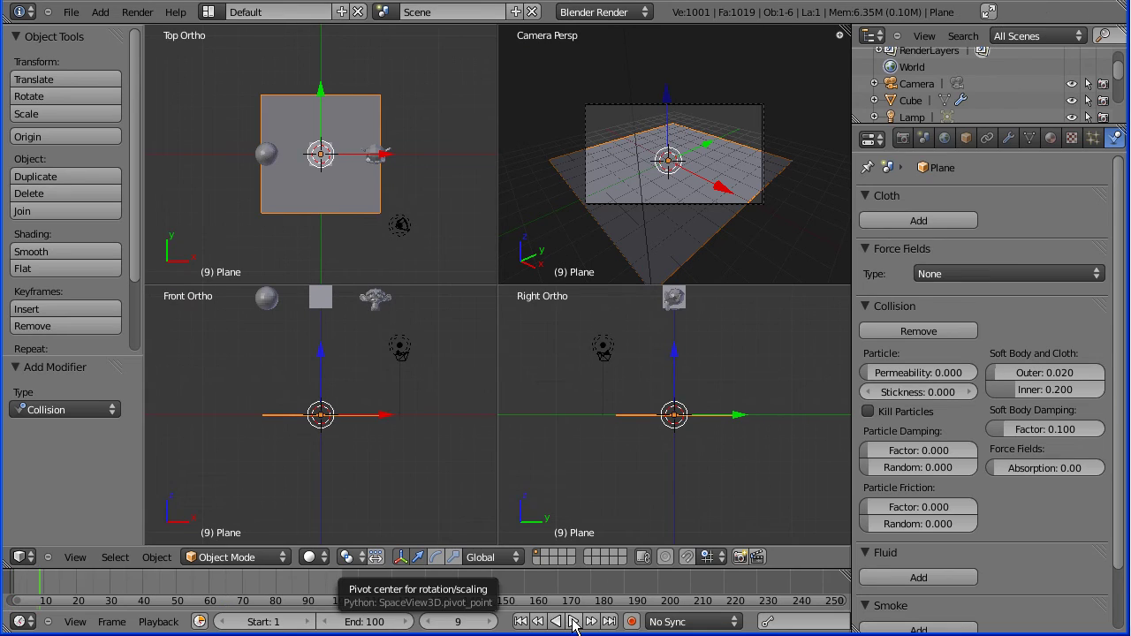
# Set the end frame of the animation to 350 and play the animation
pyautogui.click(378, 622)
pyautogui.write('350')
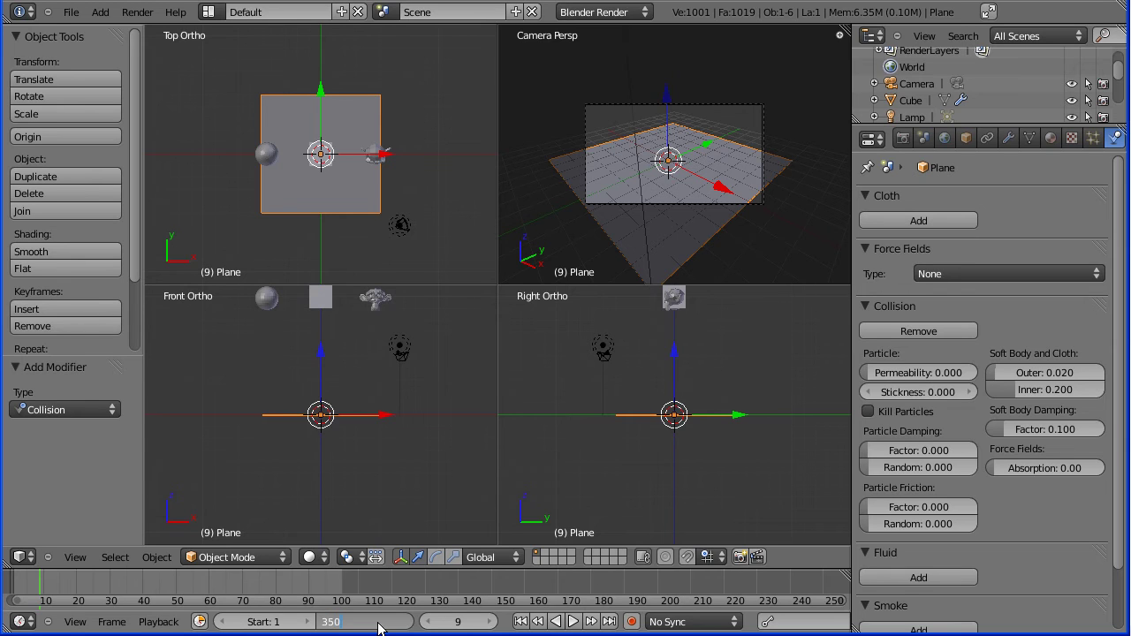
pyautogui.press('Return')
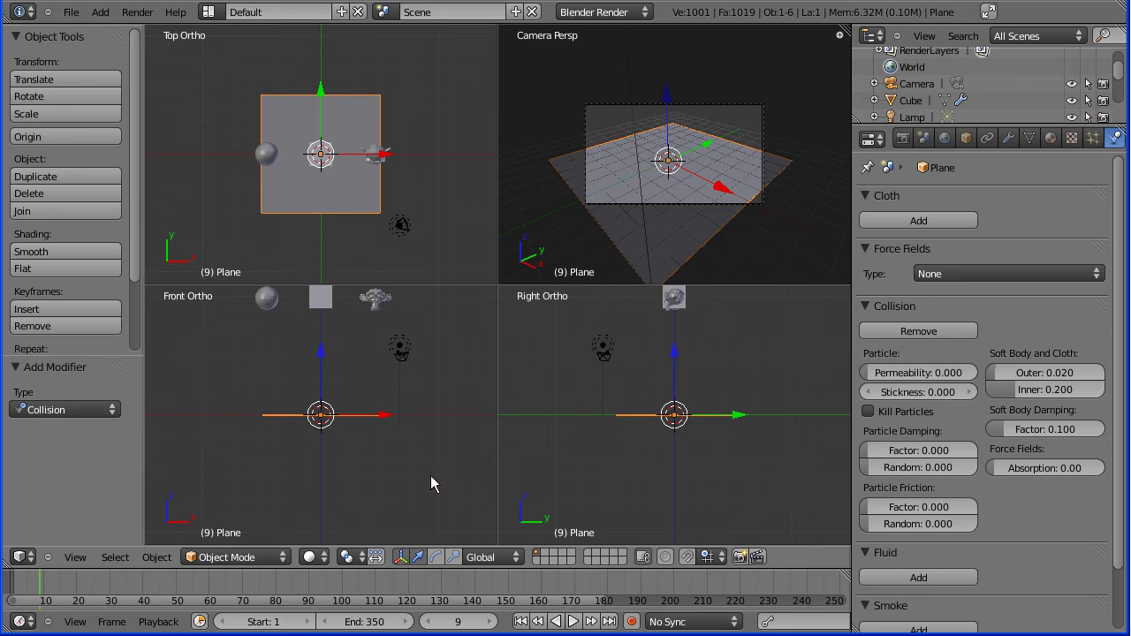
pyautogui.click(571, 624)
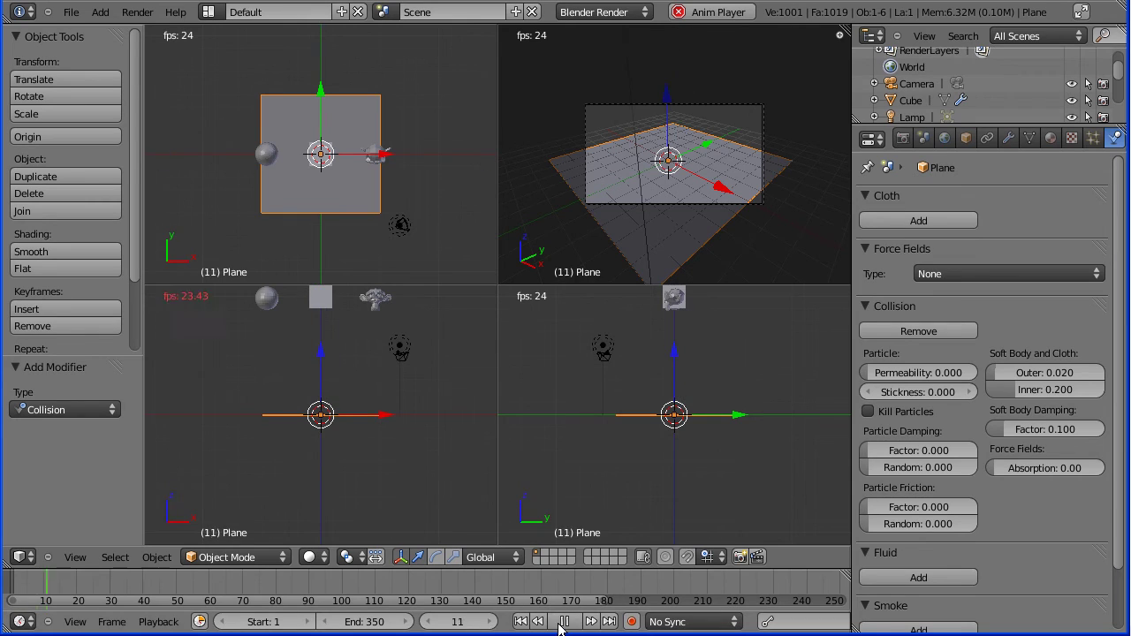
pyautogui.hotkey('alt', 'a')
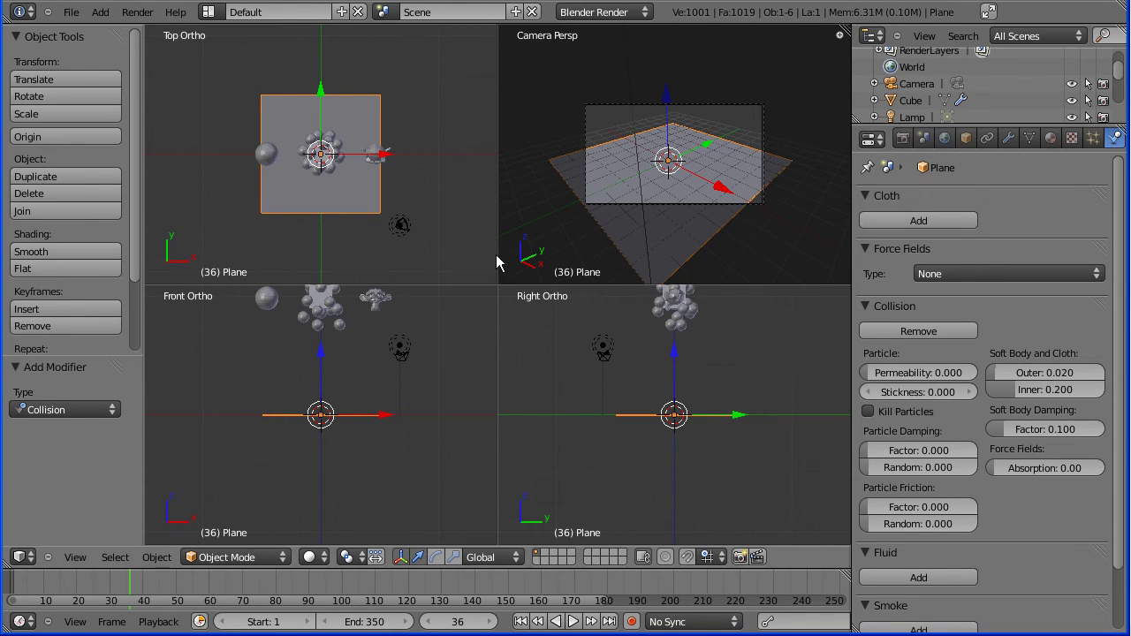
pyautogui.click(560, 622)
# Return the animation to its first frame and set the cube's particle physics Damp value to 0.008
pyautogui.rightClick(320, 298)
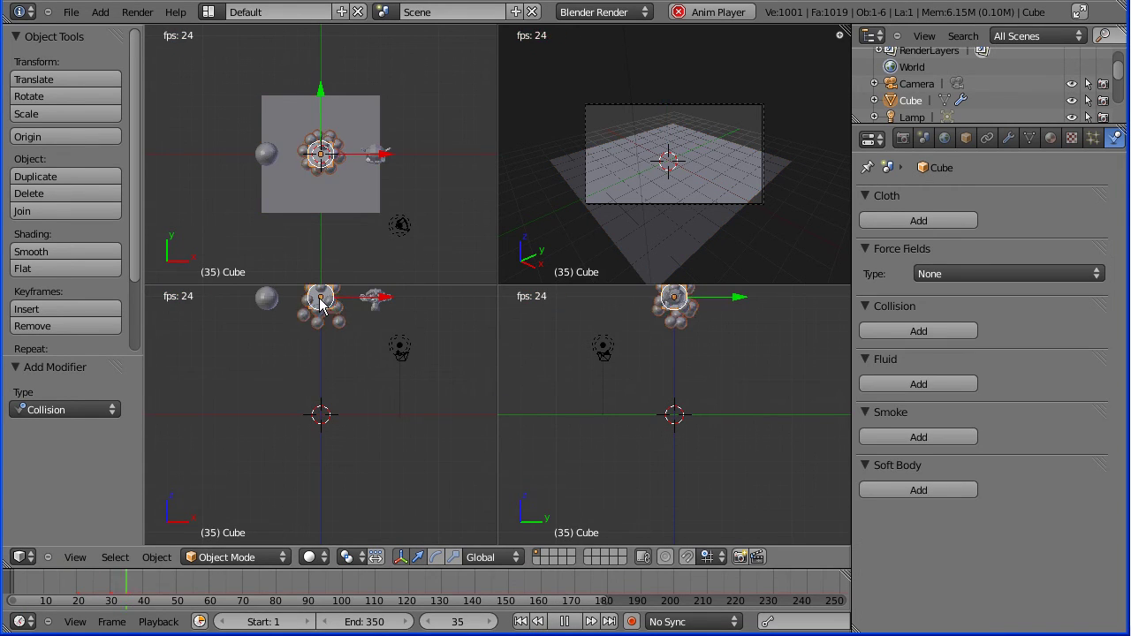
pyautogui.click(520, 622)
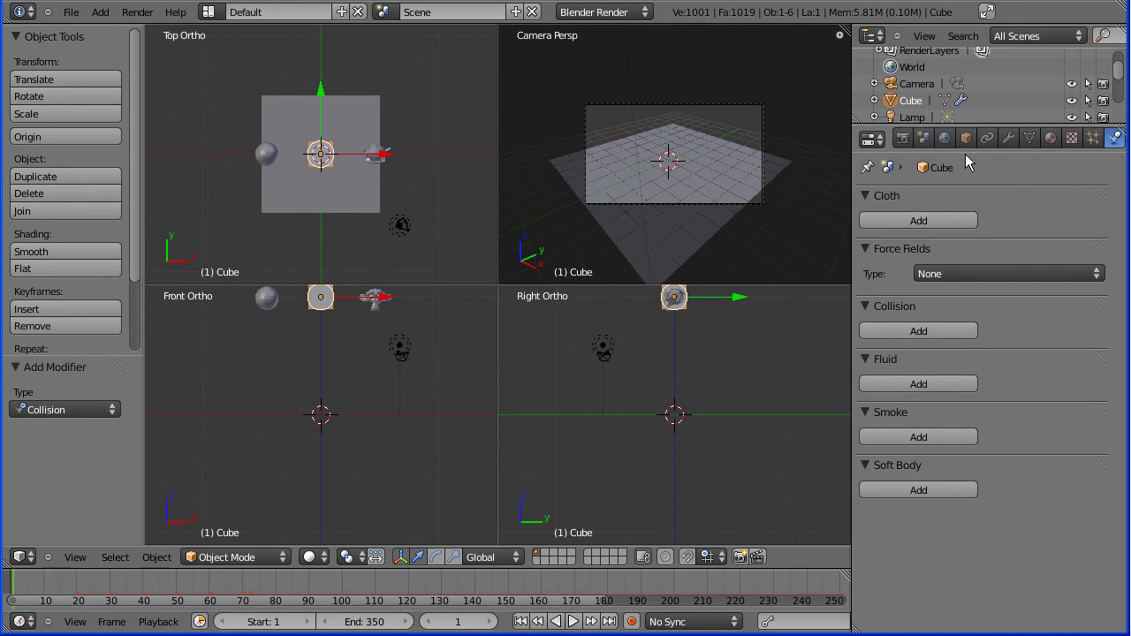
pyautogui.click(1093, 139)
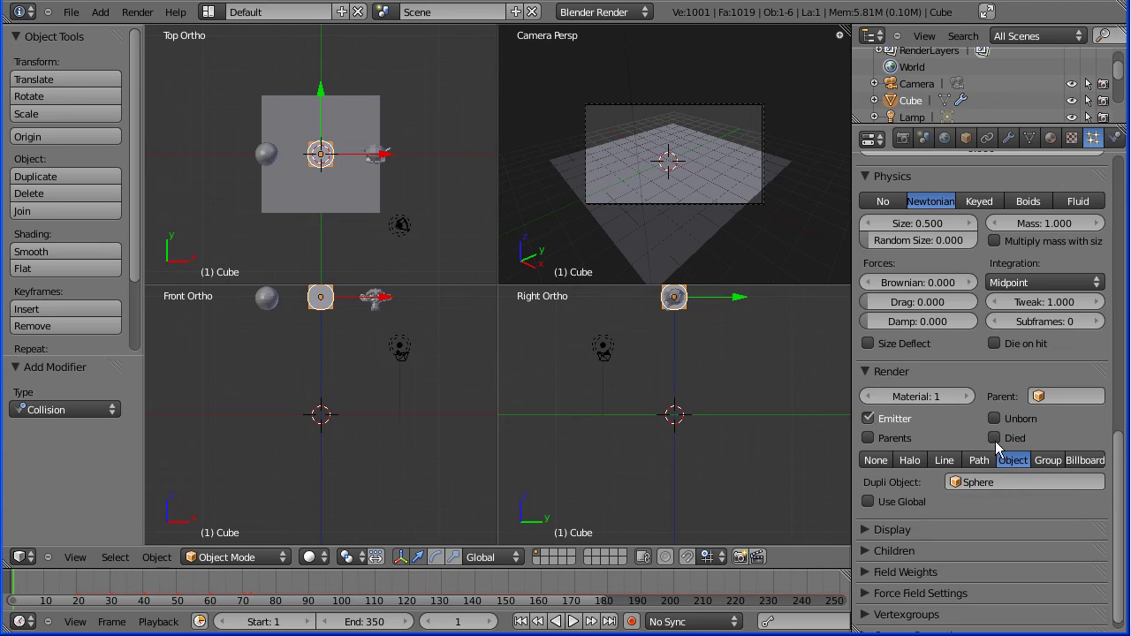
pyautogui.moveTo(1120, 478); pyautogui.dragTo(1120, 441)
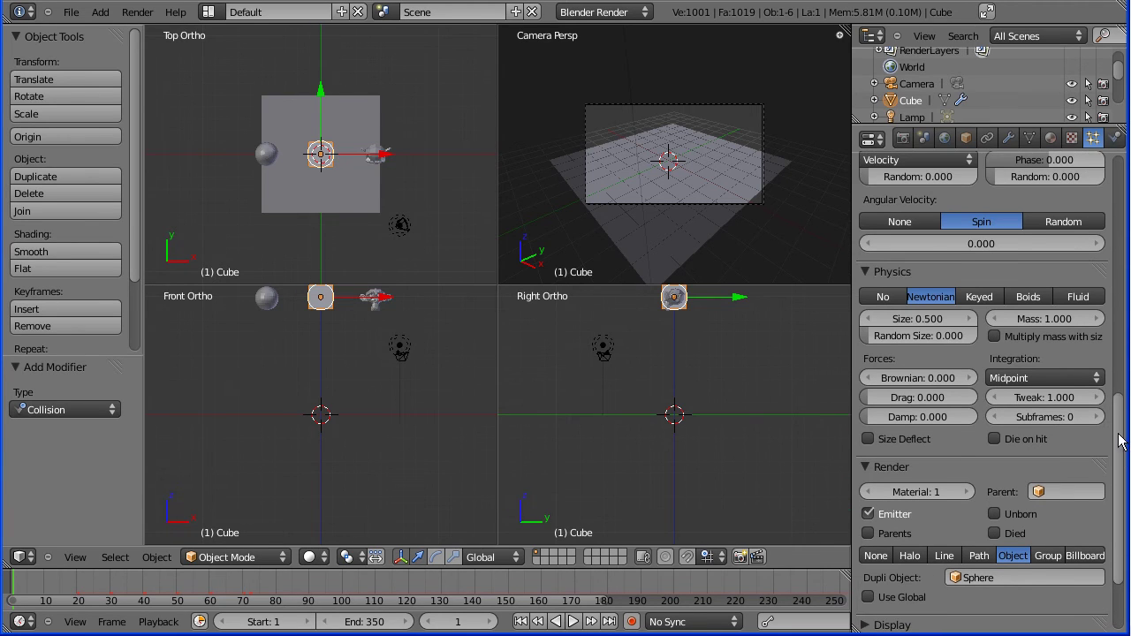
pyautogui.click(939, 419)
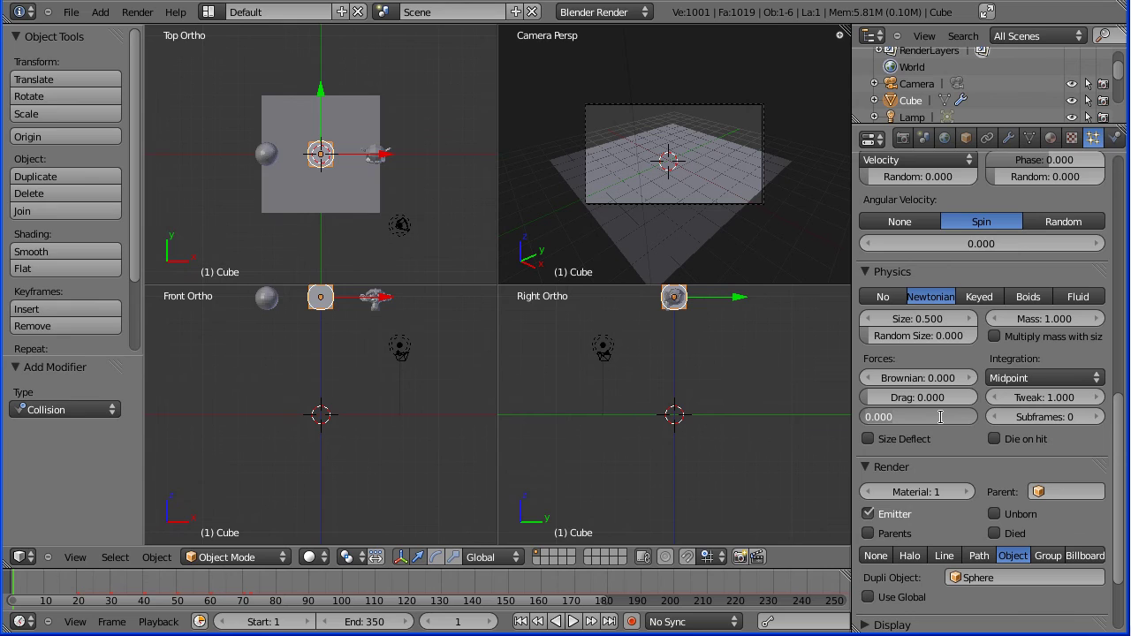
pyautogui.write('0')
# Play the animation to preview the damped sphere particles, and return to the first frame
pyautogui.click(572, 622)
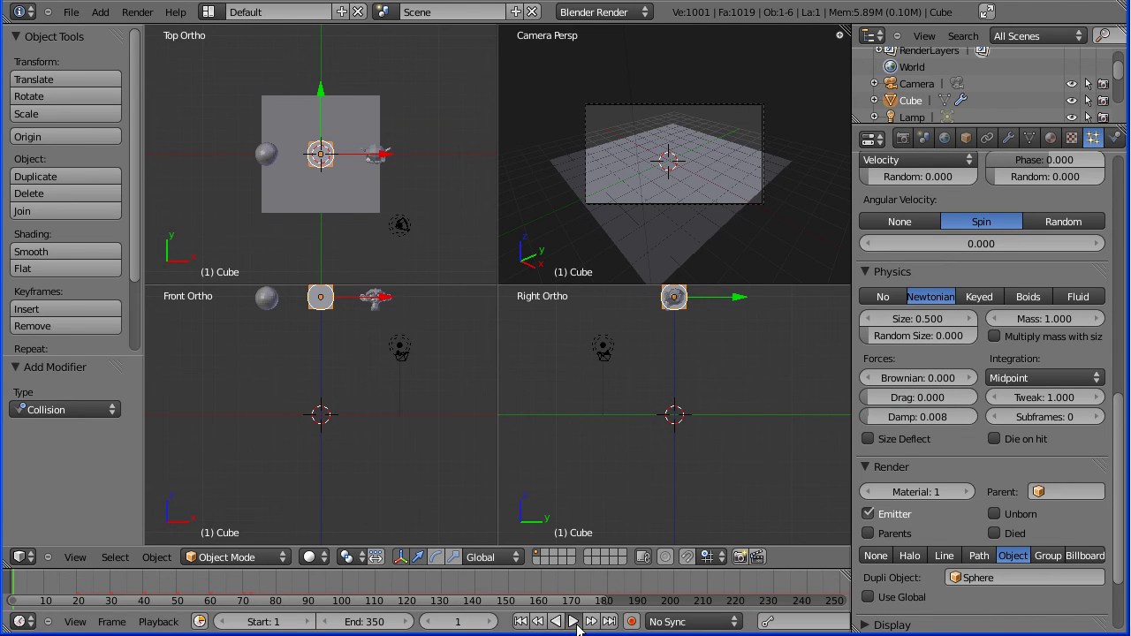
pyautogui.click(573, 623)
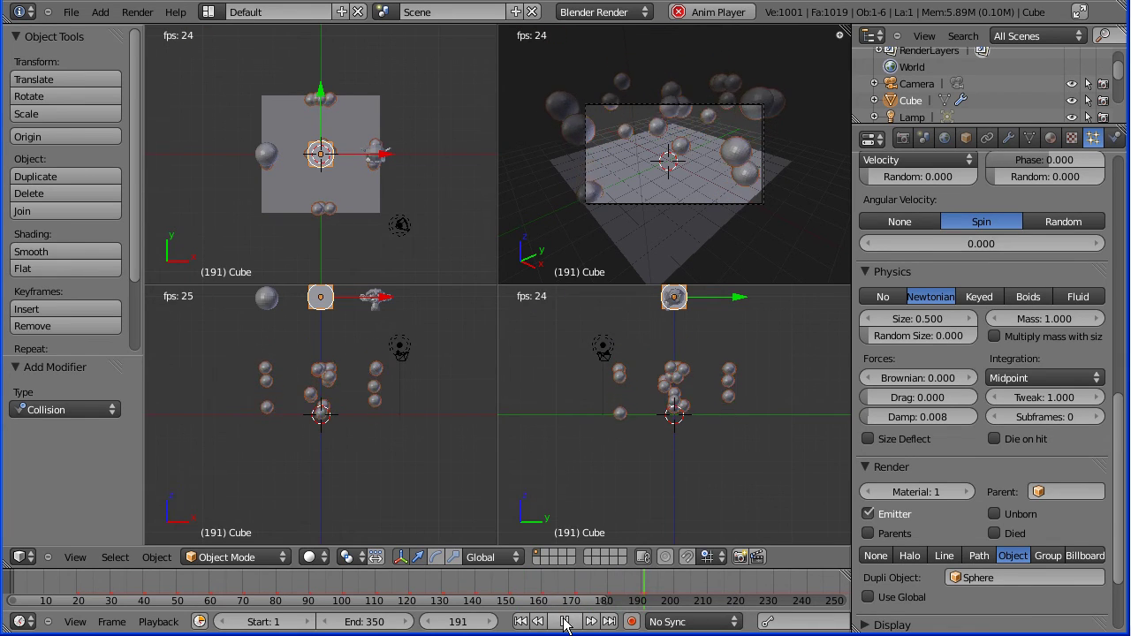
pyautogui.hotkey('alt', 'a')
pyautogui.click(521, 621)
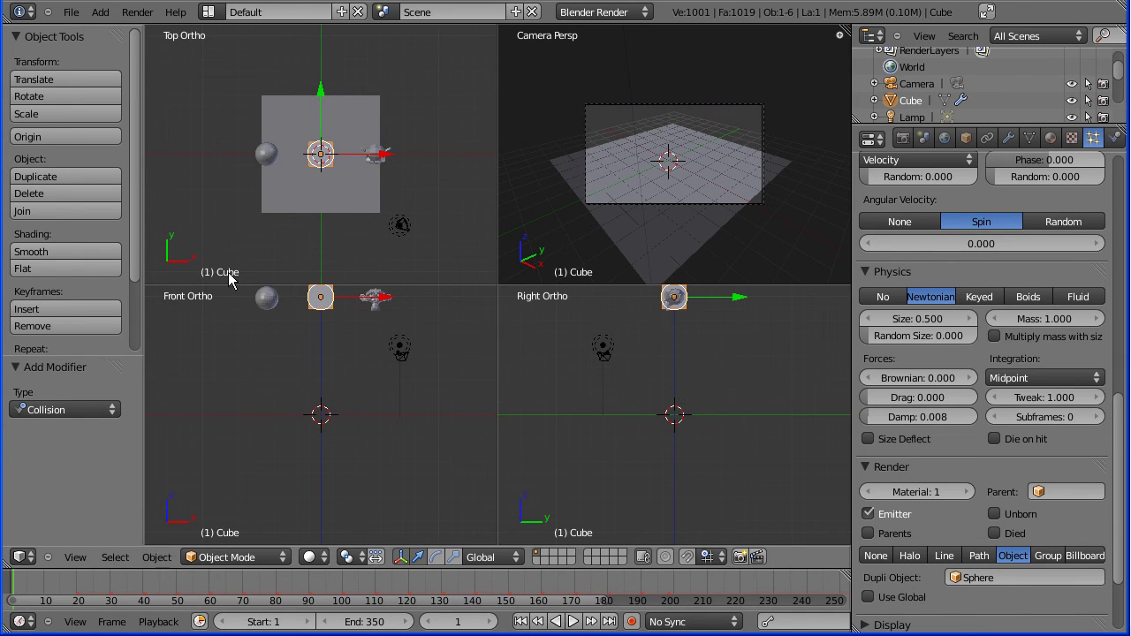
# Create a new material on the source sphere and name it redBall
pyautogui.rightClick(274, 303)
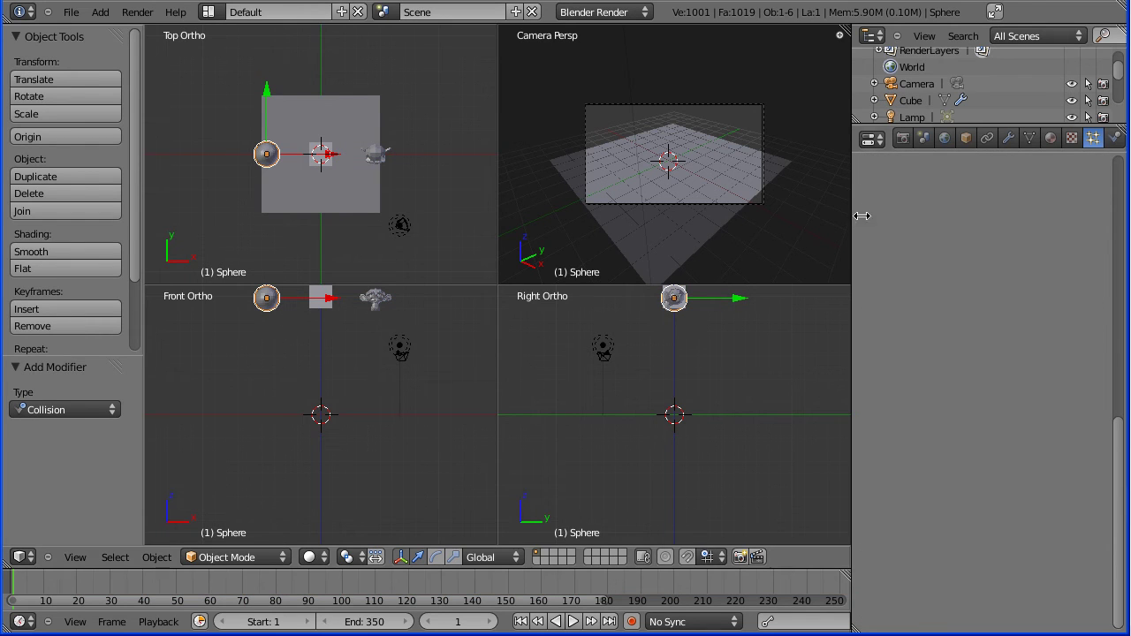
pyautogui.click(1051, 138)
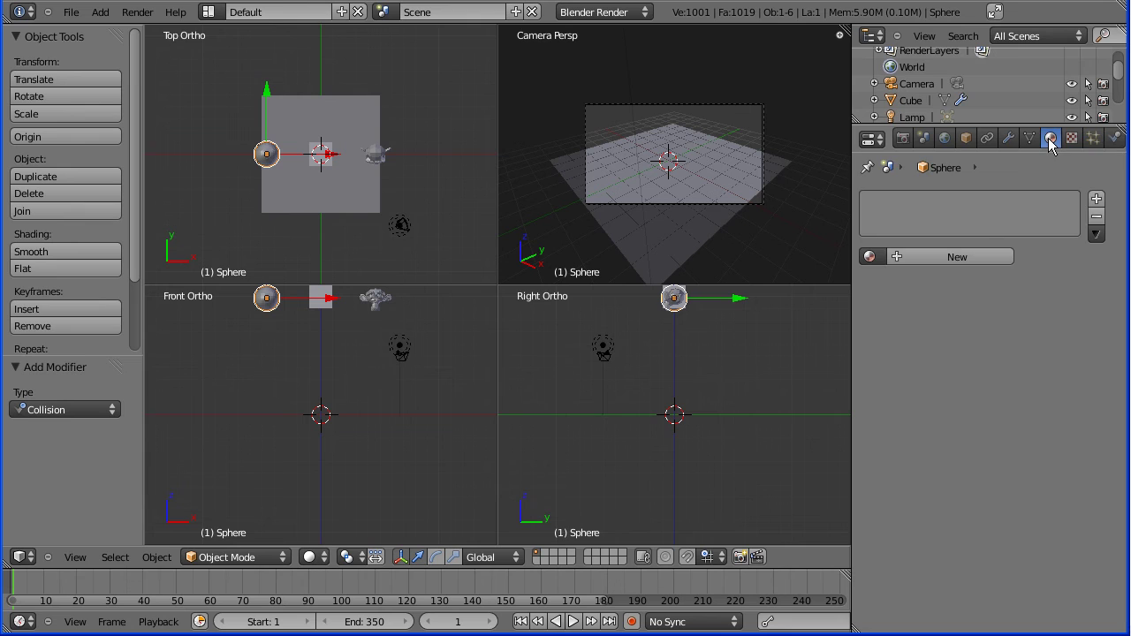
pyautogui.click(900, 252)
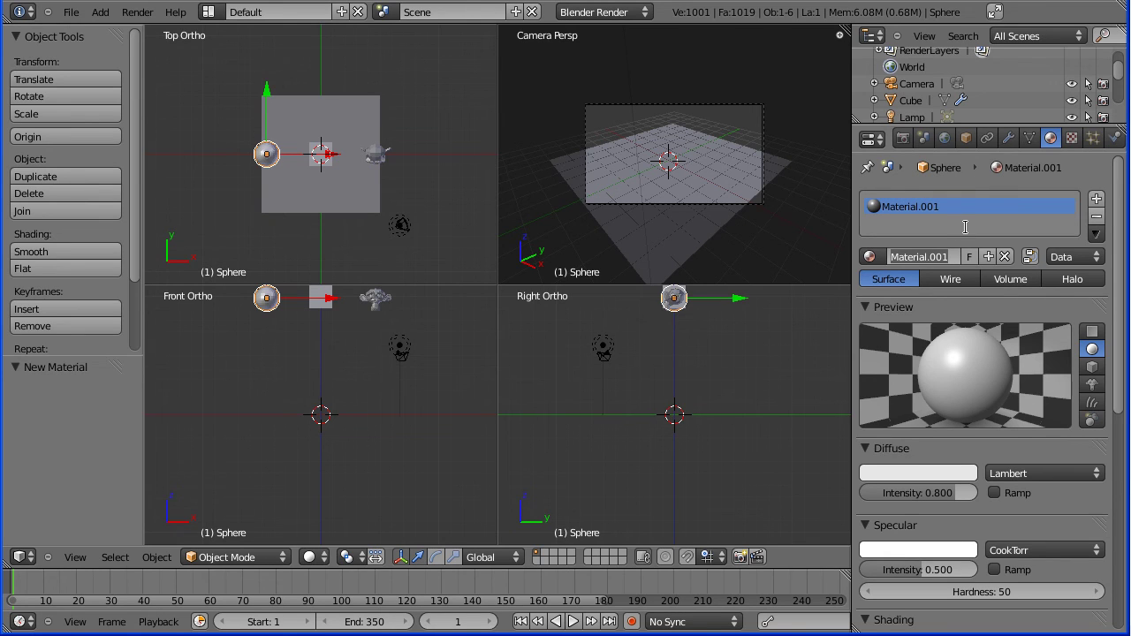
pyautogui.write('re')
pyautogui.write('dBall')
pyautogui.press('Return')
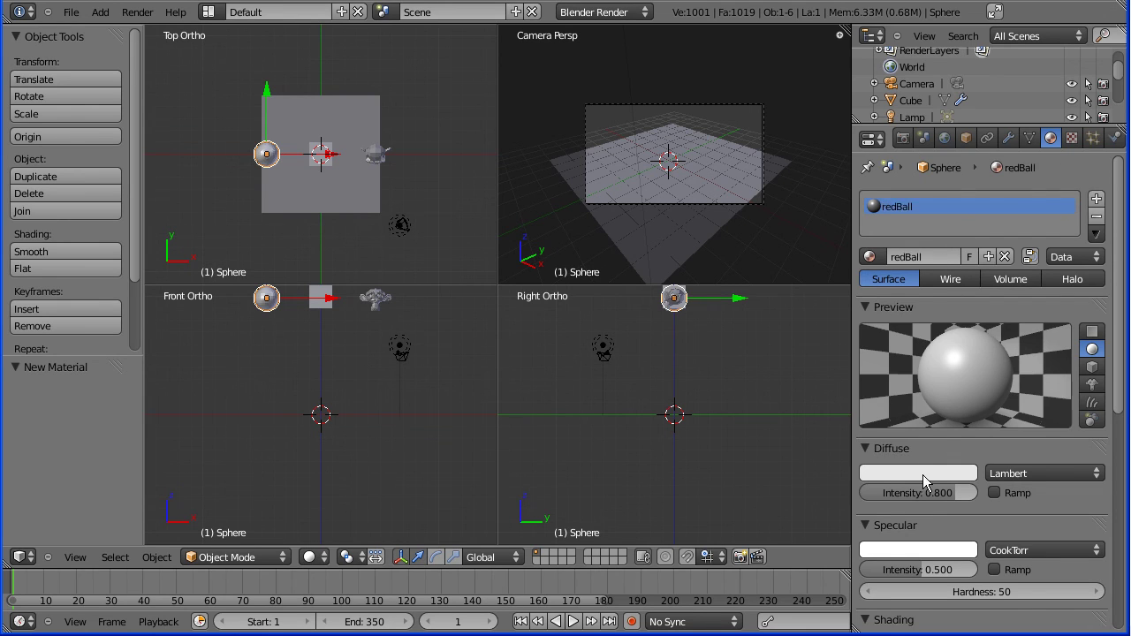
# Set the redBall material's diffuse colour to pure red and play the animation to preview the coloured particles, pausing near the end
pyautogui.click(922, 474)
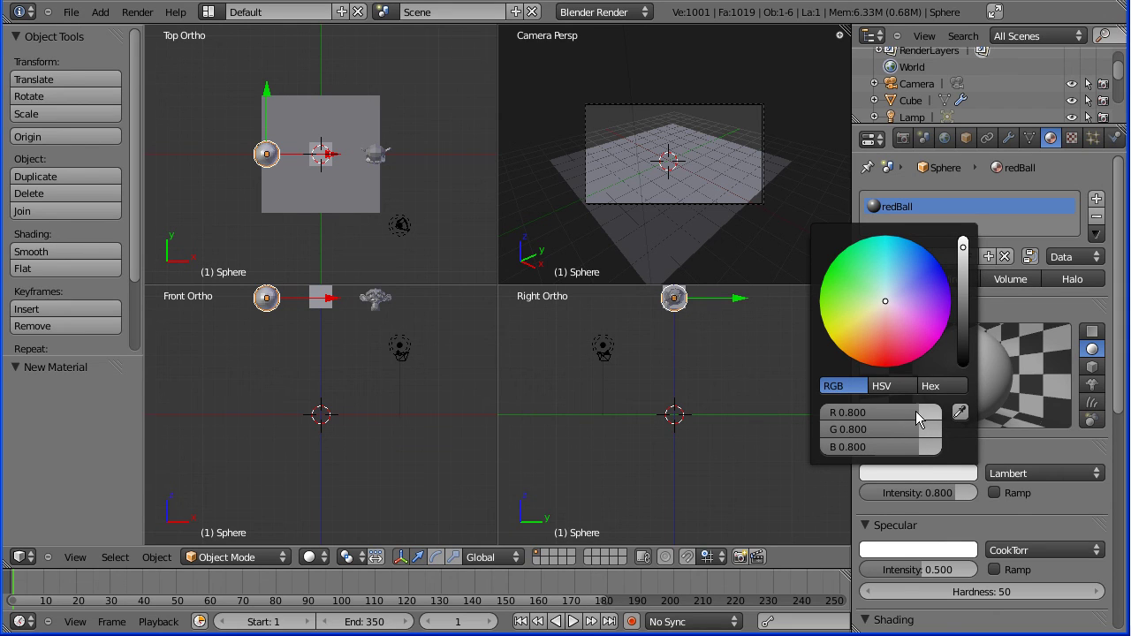
pyautogui.moveTo(918, 412); pyautogui.dragTo(795, 418)
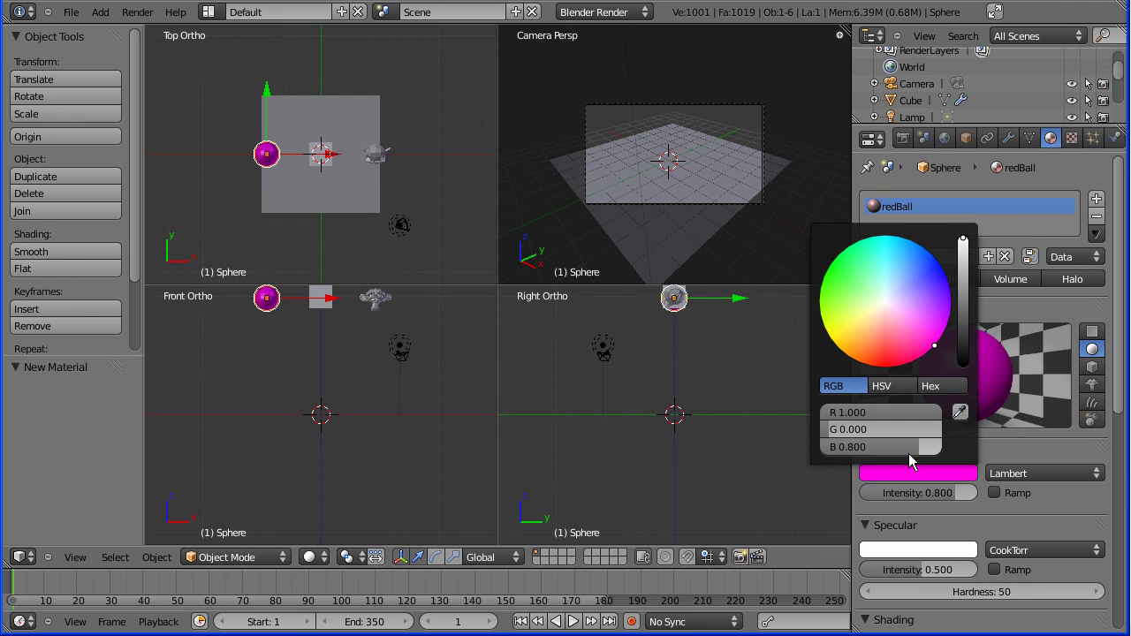
pyautogui.moveTo(919, 445); pyautogui.dragTo(824, 447)
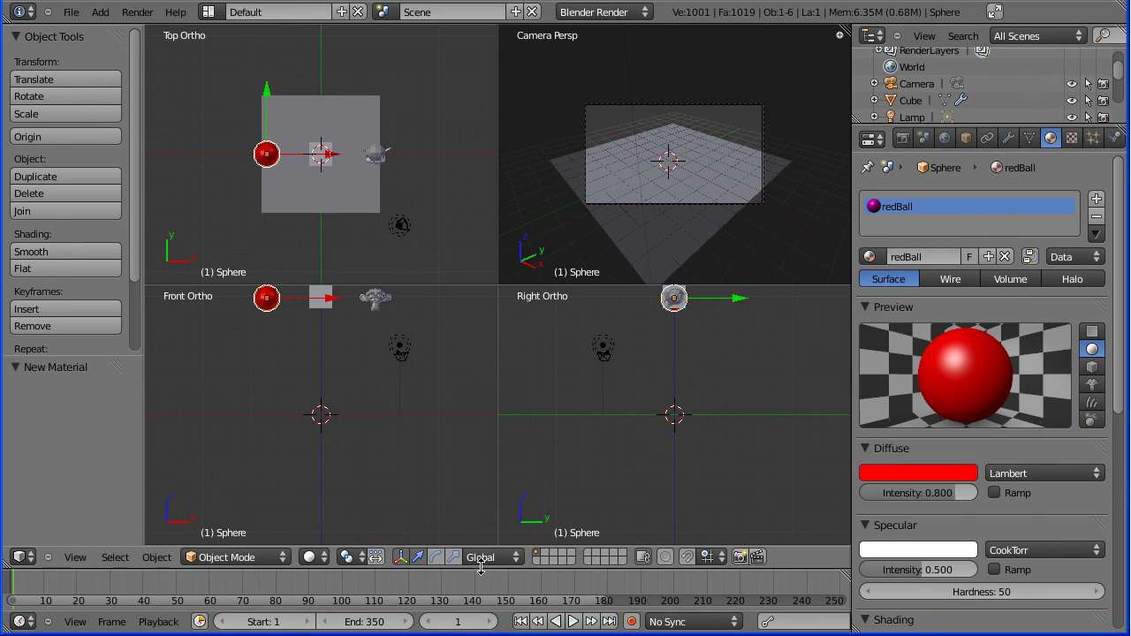
pyautogui.click(575, 623)
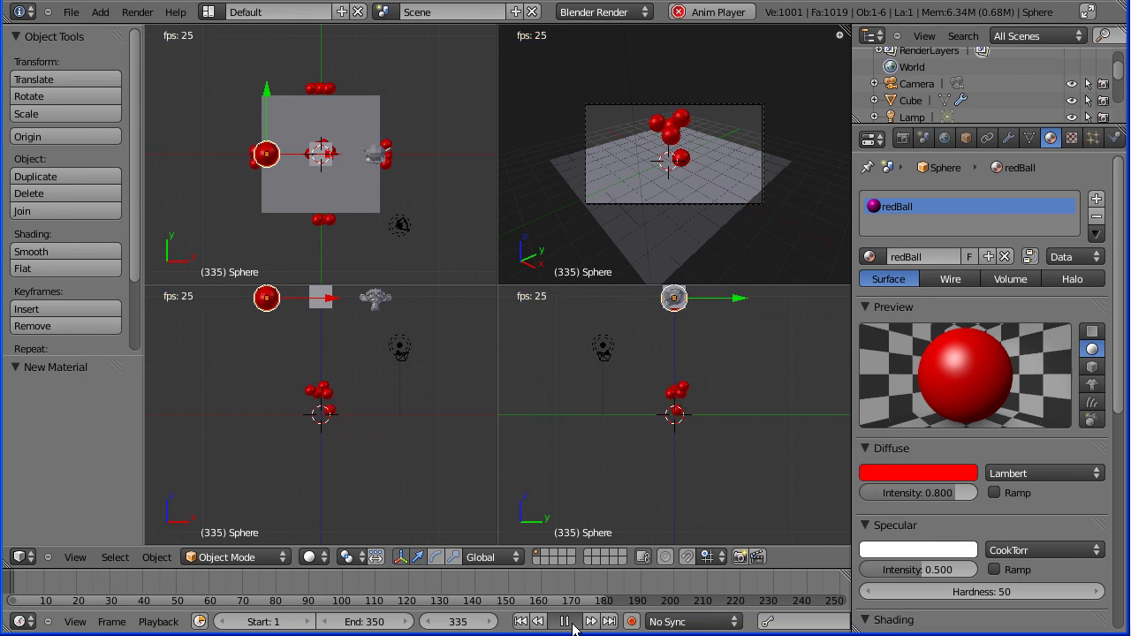
pyautogui.click(566, 622)
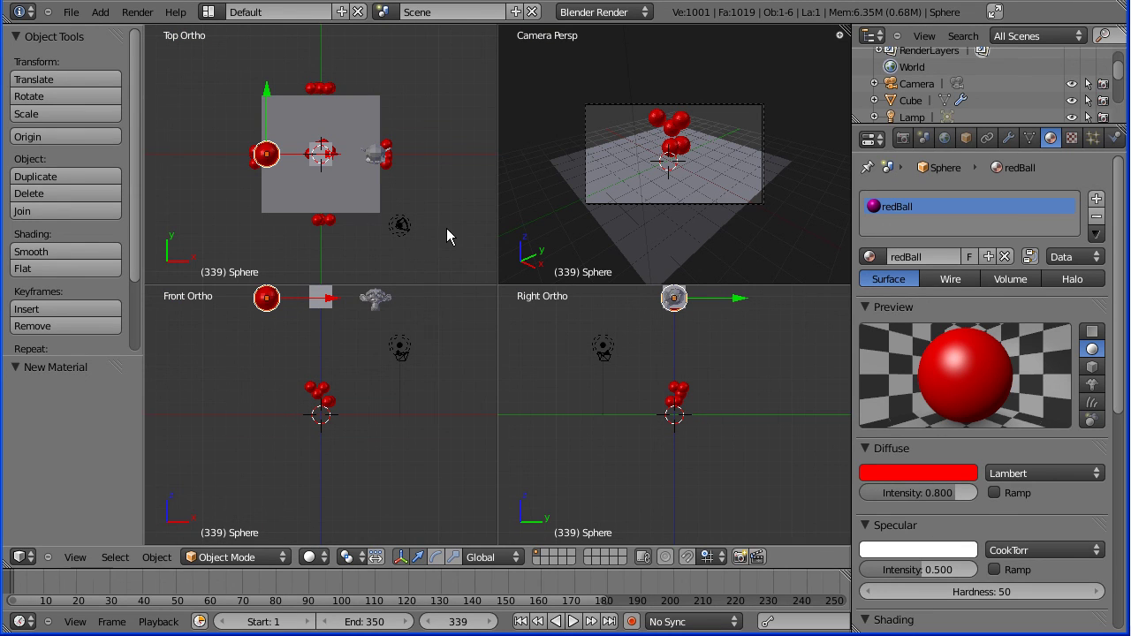